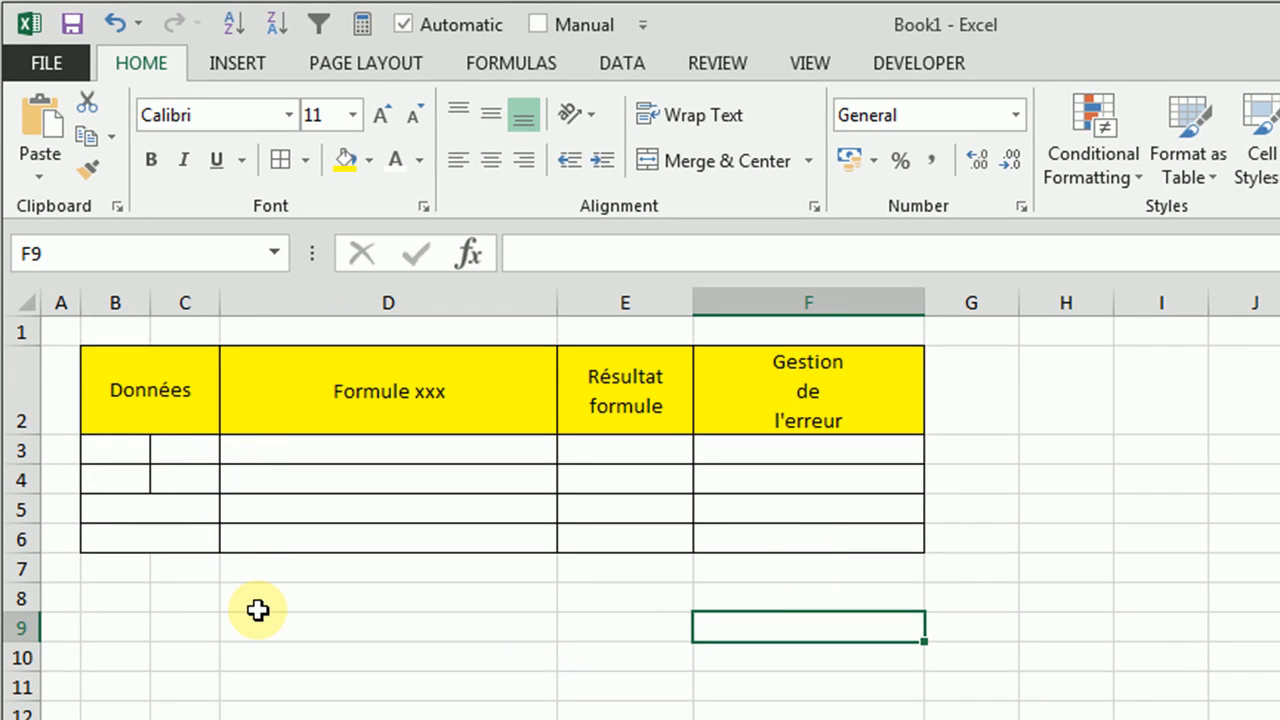
Set the font colour of cells B3:E3 to Automatic so the hidden first example row shows
drag(118, 453, 657, 452)
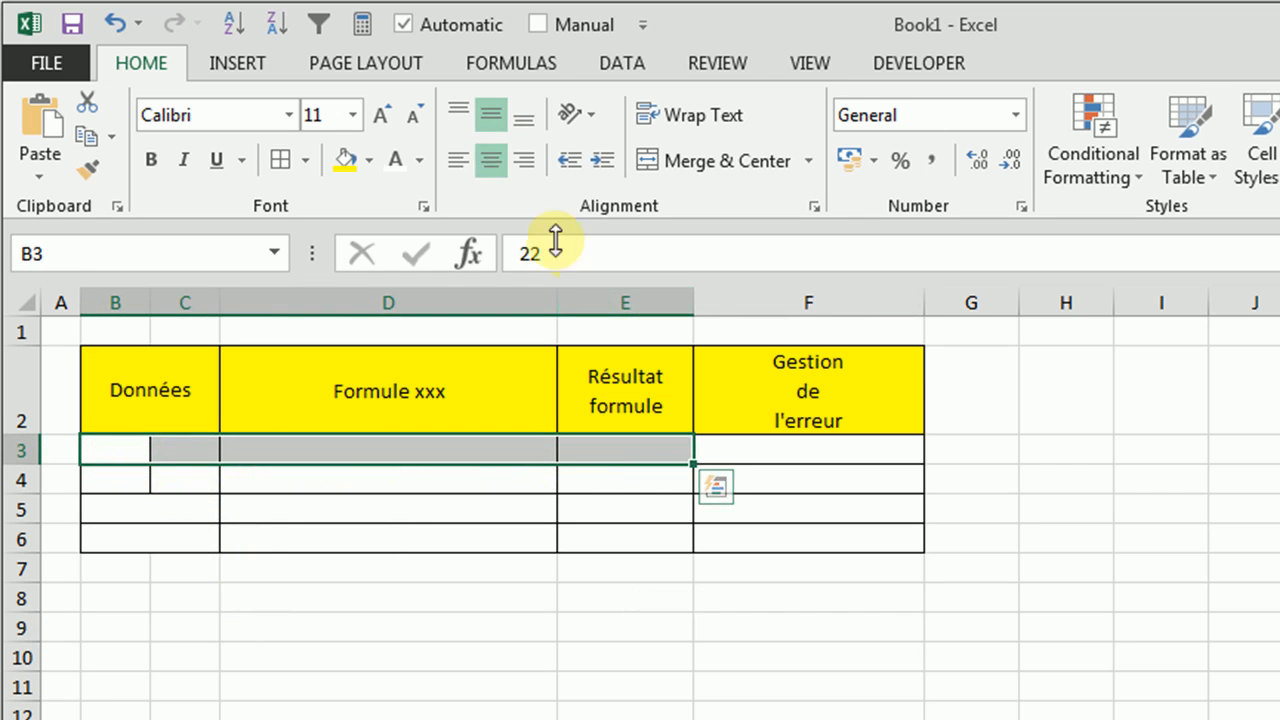
click(420, 160)
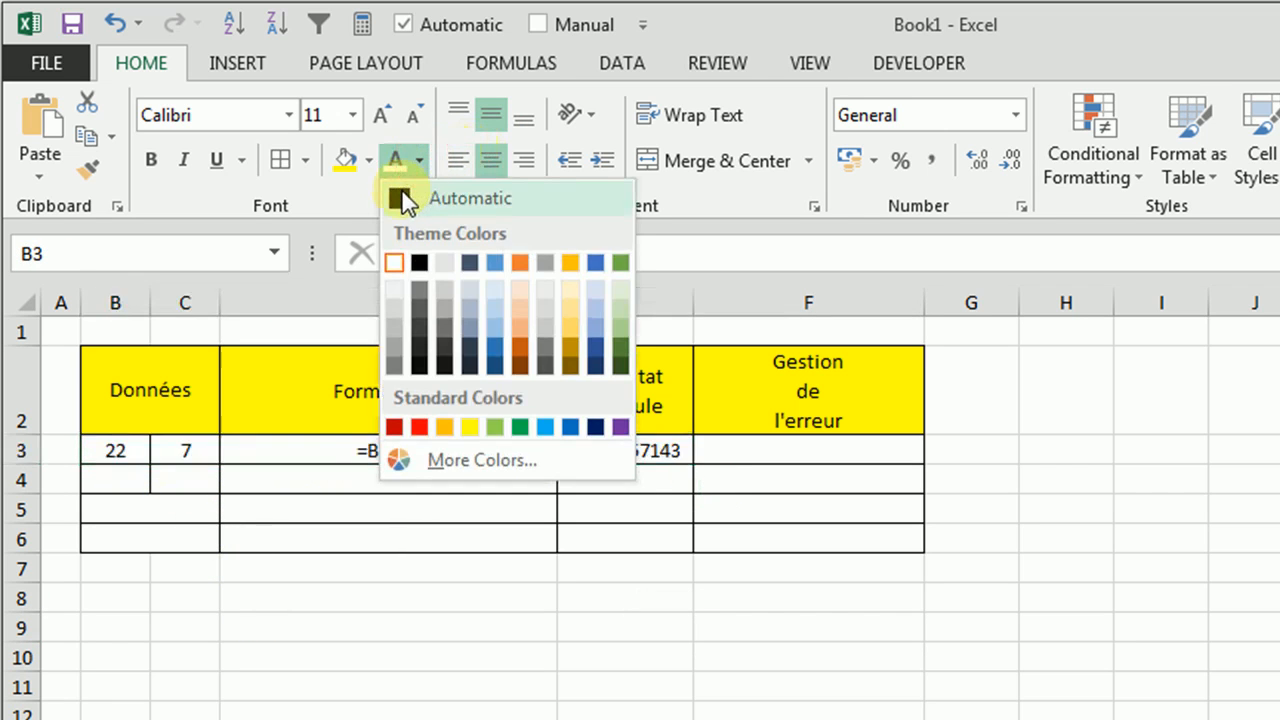
click(403, 195)
click(350, 719)
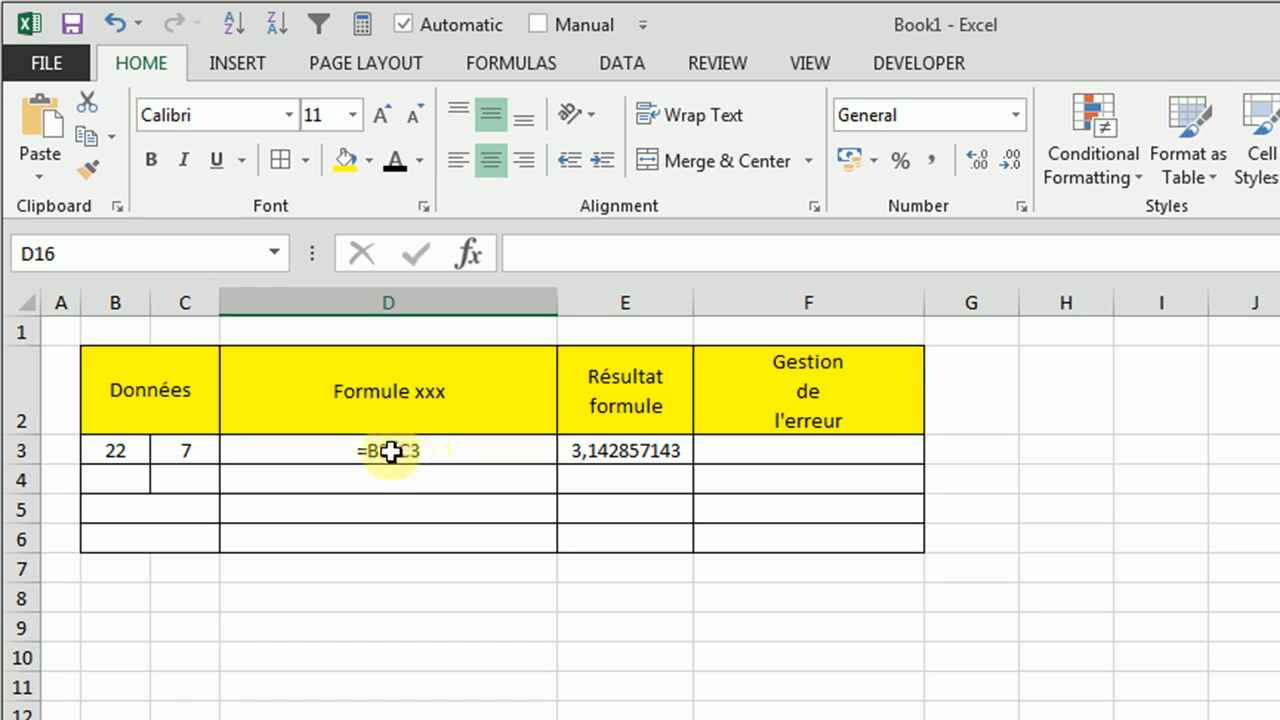
Inspect the formula text in D3 and the actual division formula in E3
click(440, 451)
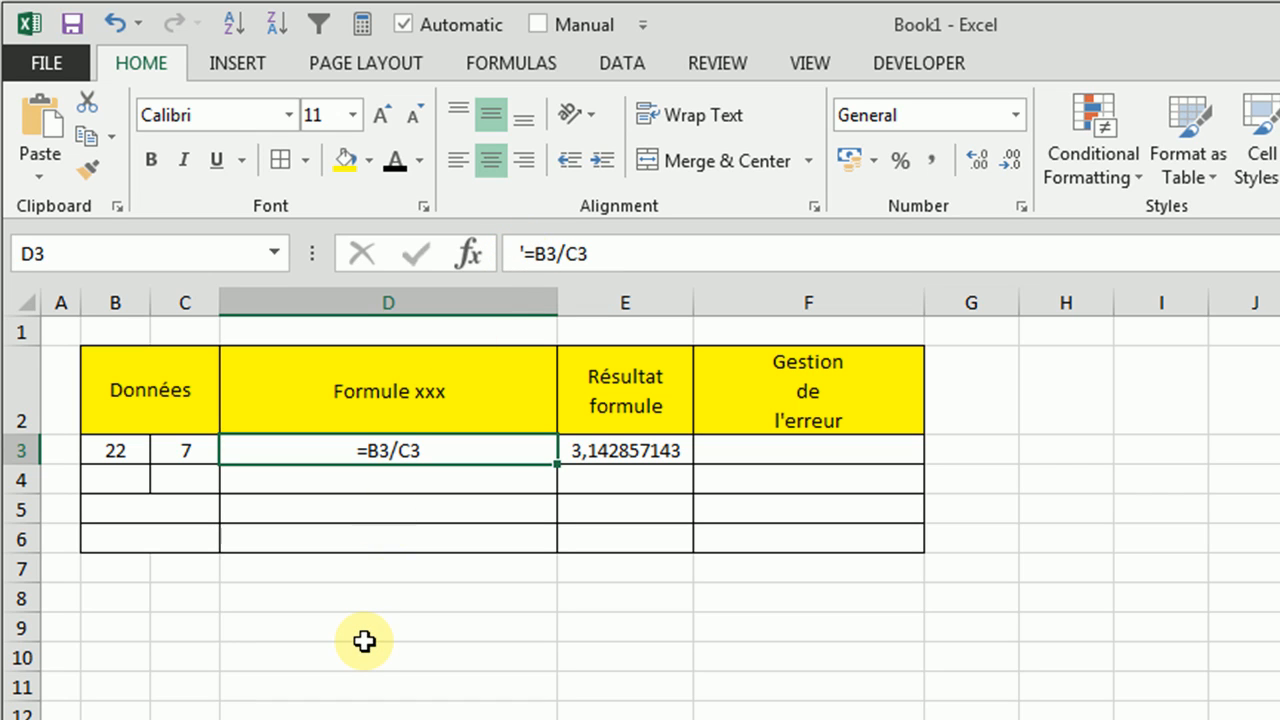
click(412, 637)
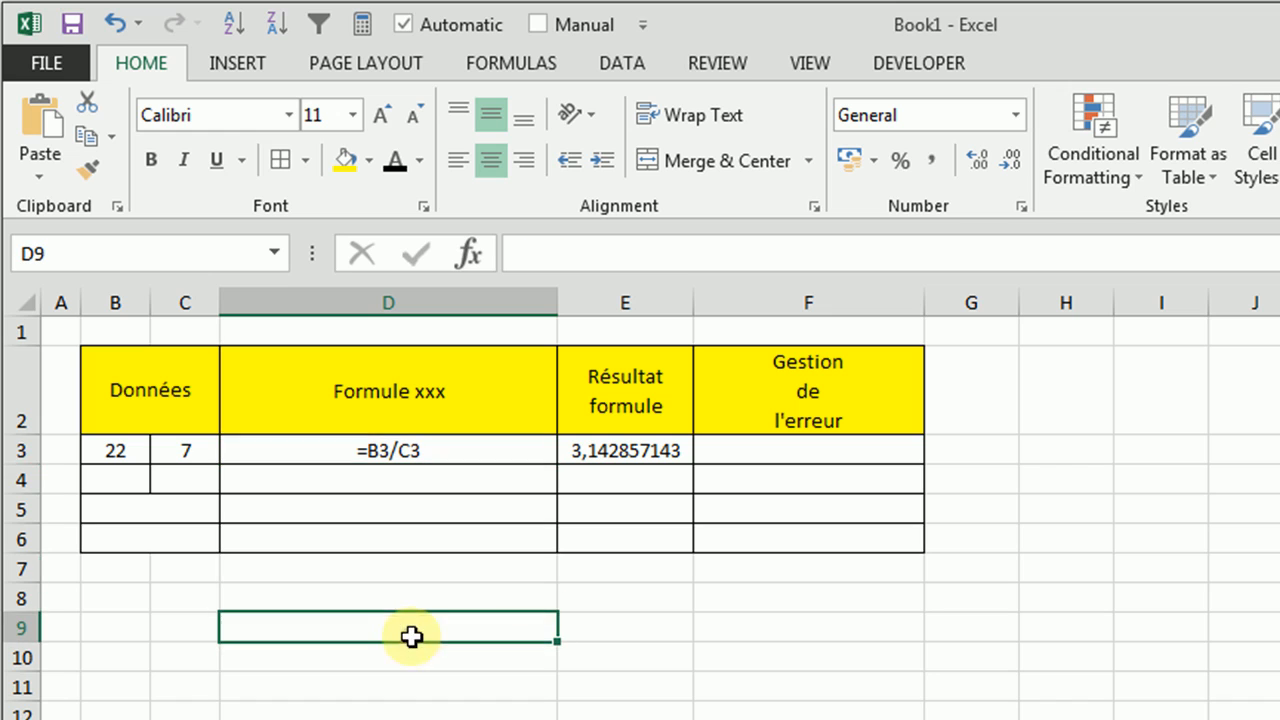
click(604, 451)
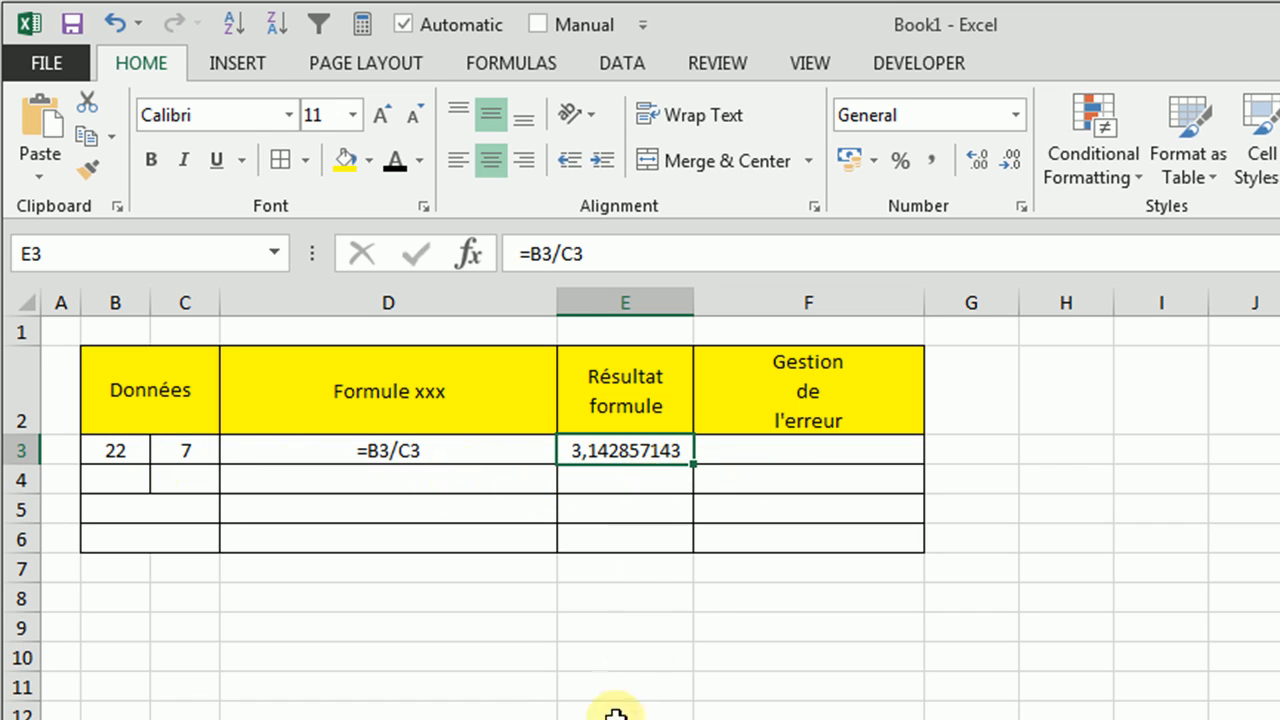
Apply the black font colour to cells B4:E4 and check the formula behind the result in E4
drag(122, 481, 594, 478)
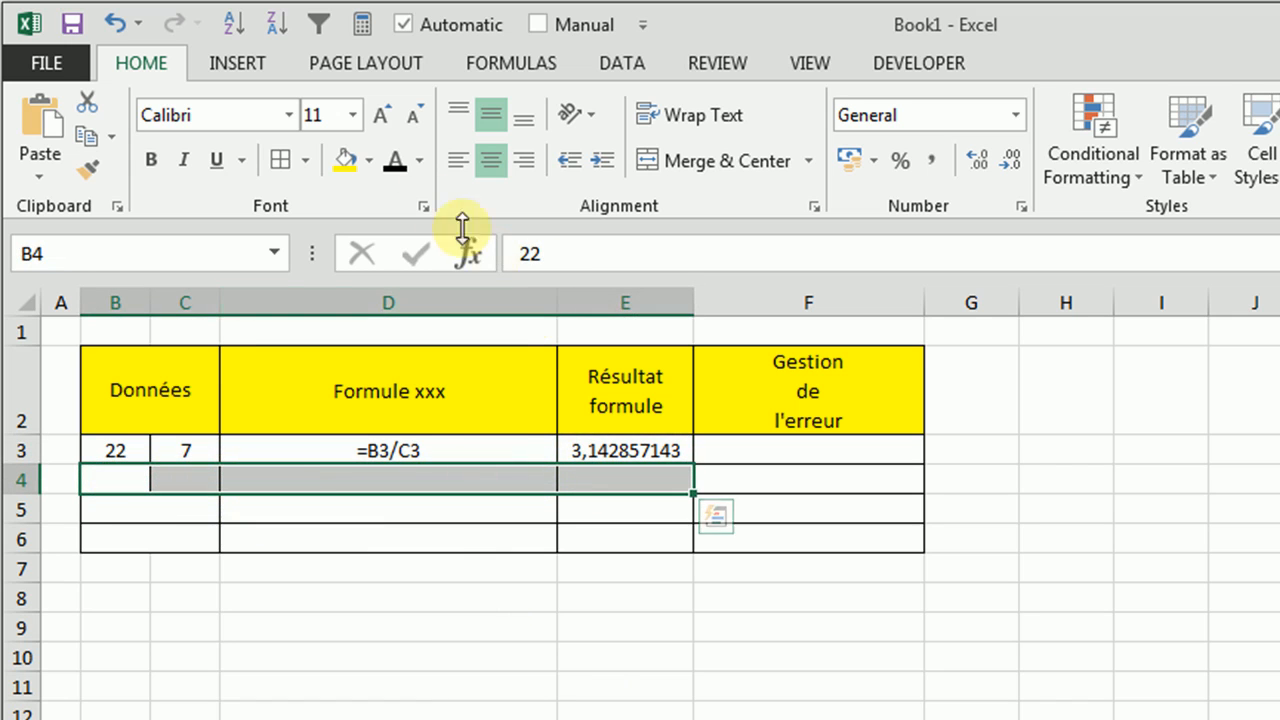
click(396, 160)
click(400, 672)
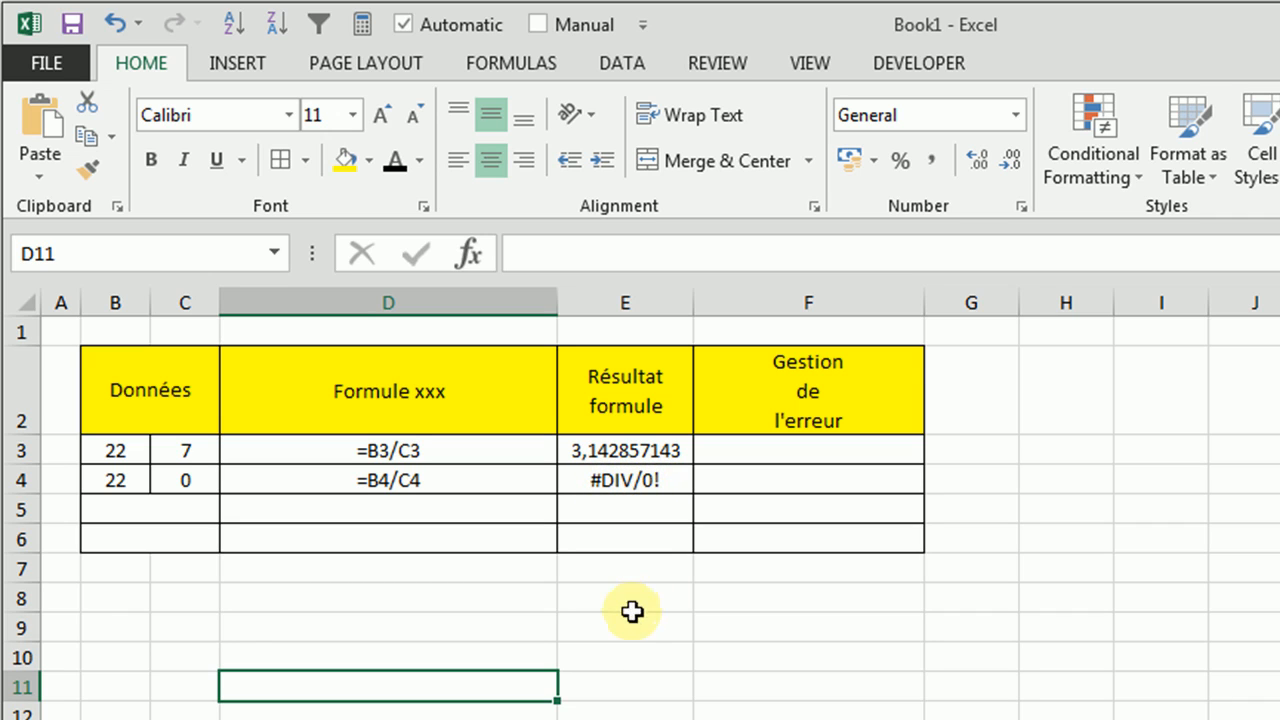
click(624, 474)
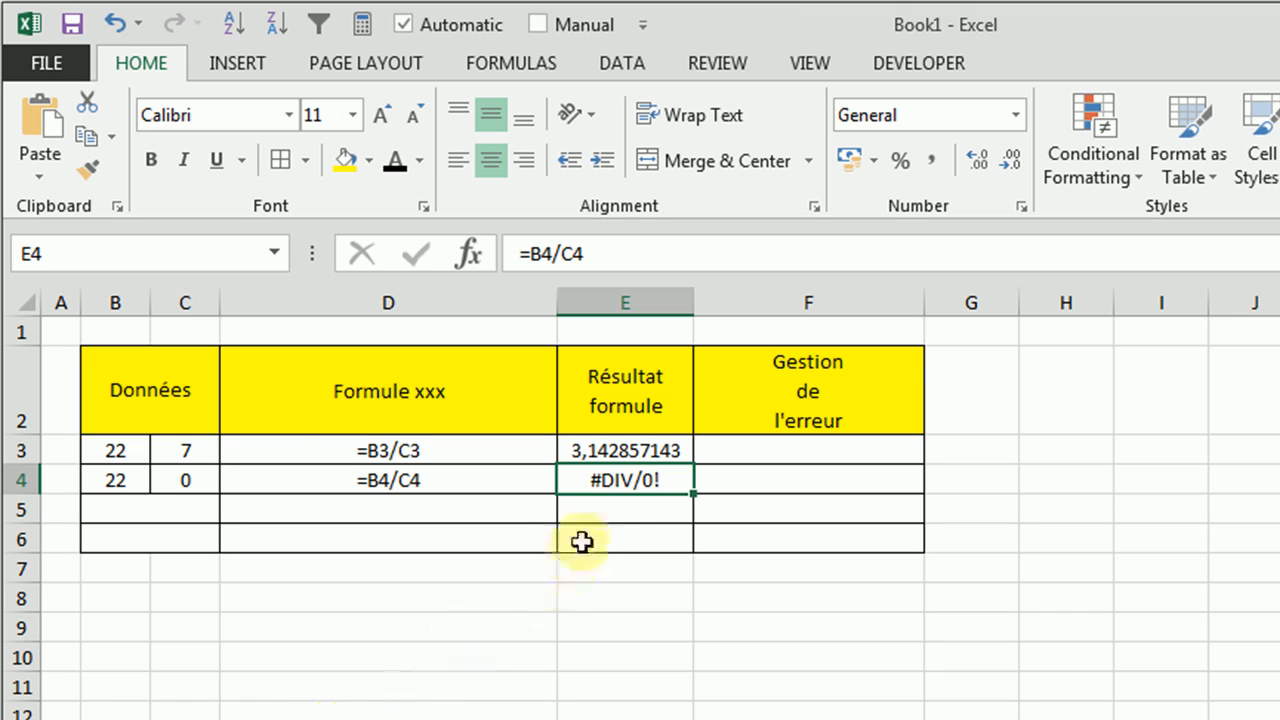
click(604, 683)
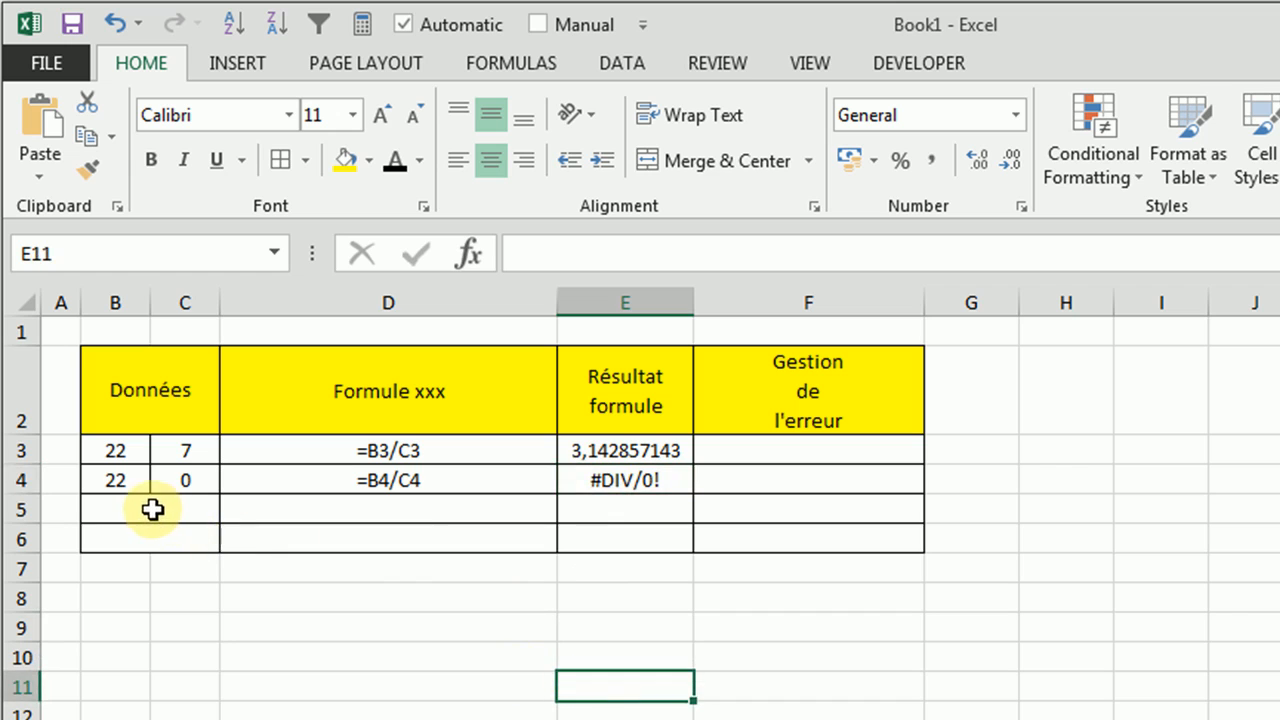
Apply the black font colour to cells B5:E5 to reveal the first VLOOKUP example
drag(151, 510, 612, 520)
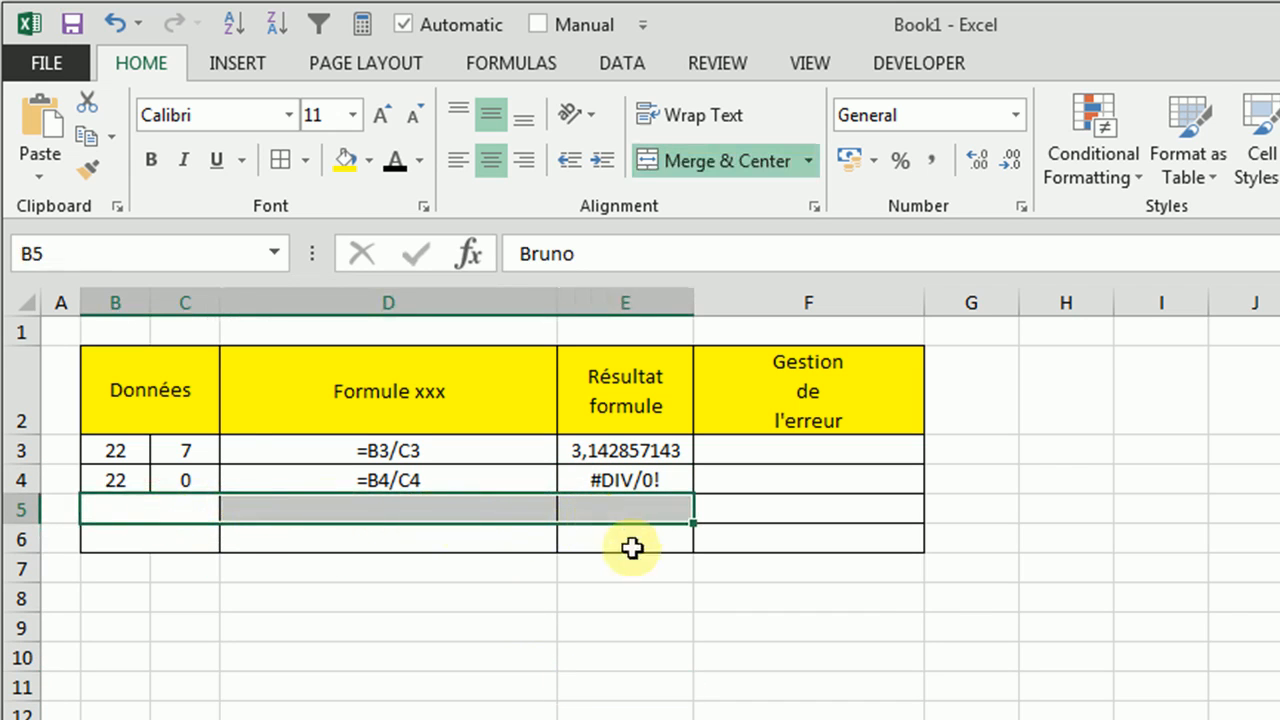
click(396, 163)
click(380, 686)
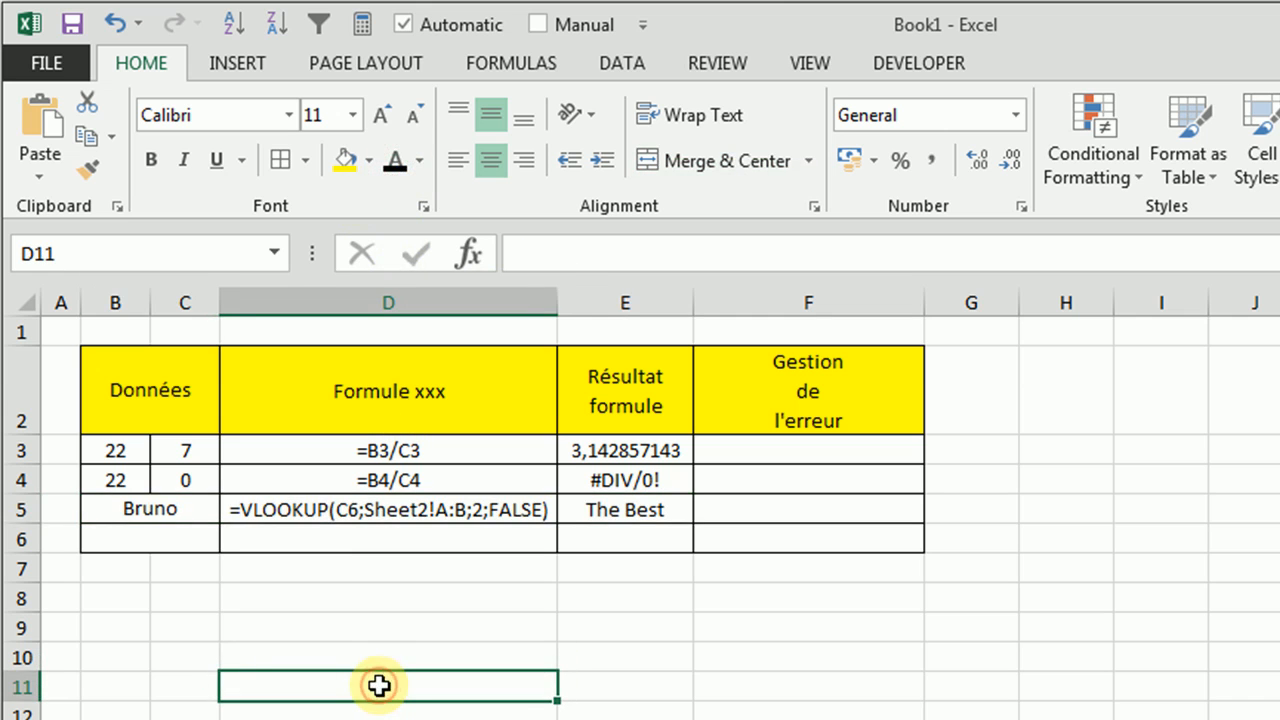
Compare the name in B5 with its matching row in the Sheet2 lookup table and check the formula in E5 on Sheet1
click(149, 510)
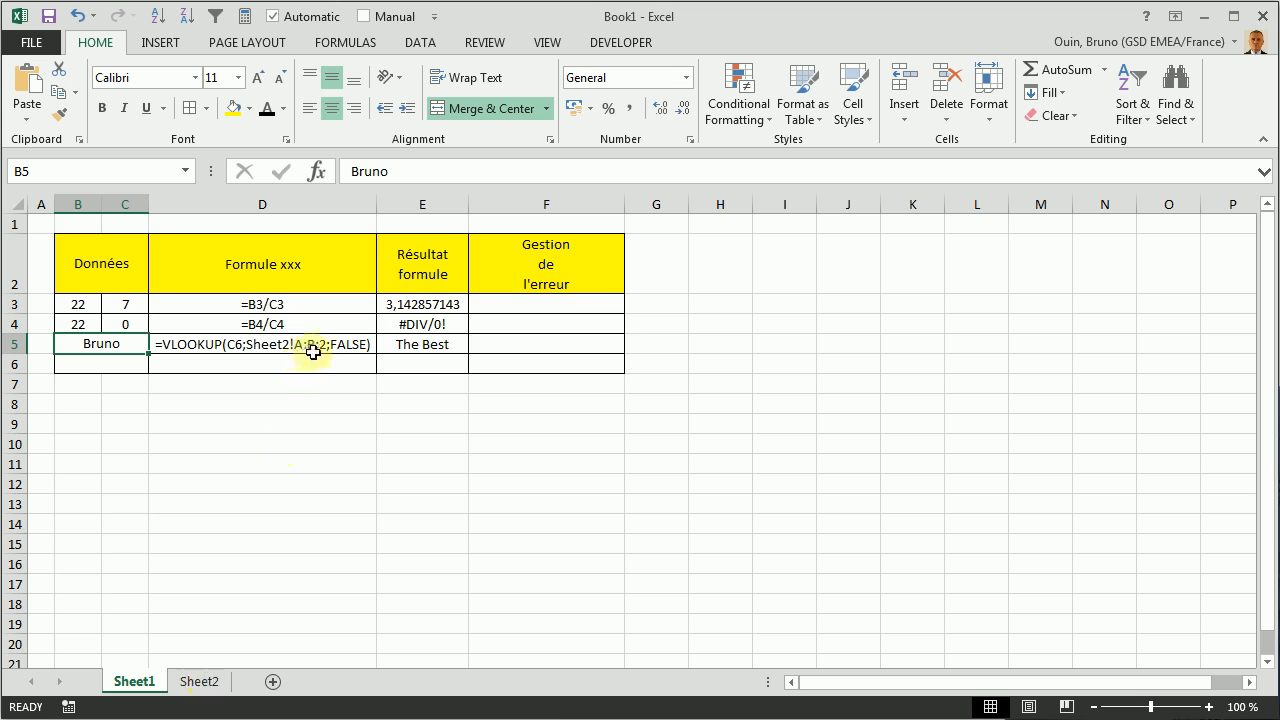
click(199, 684)
ctrl+scroll(80, 210, up, 2)
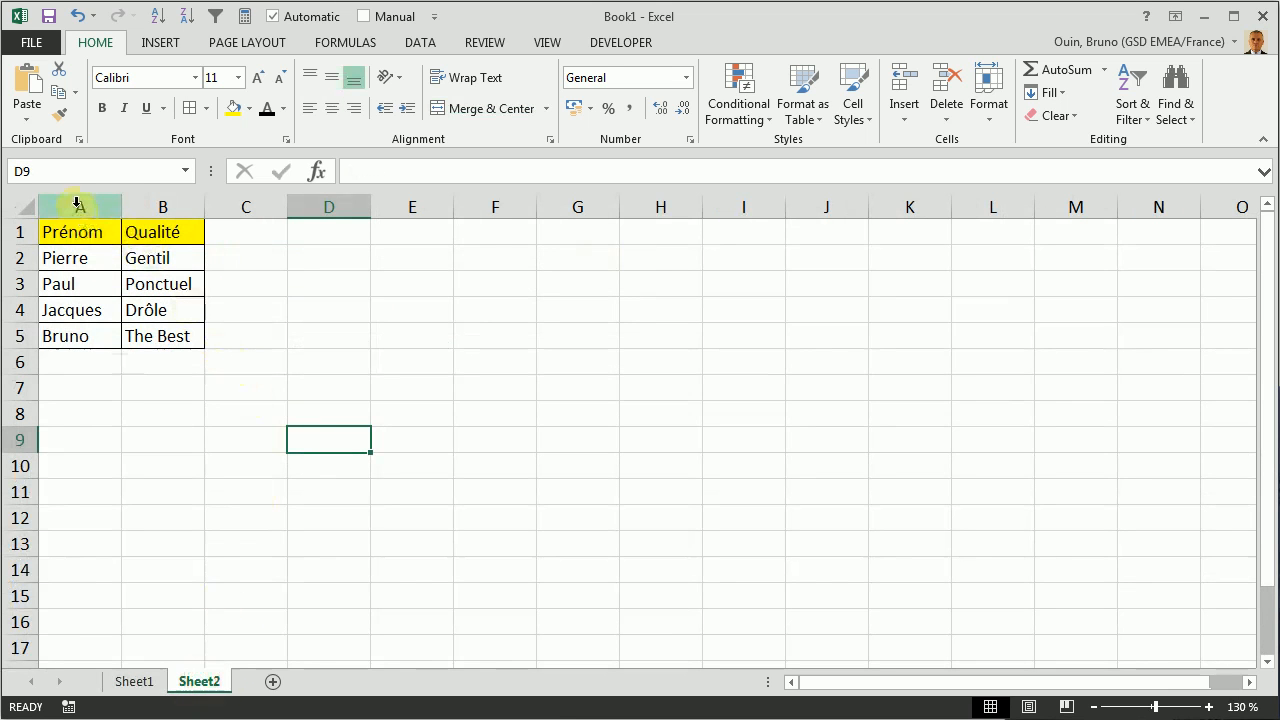
click(71, 337)
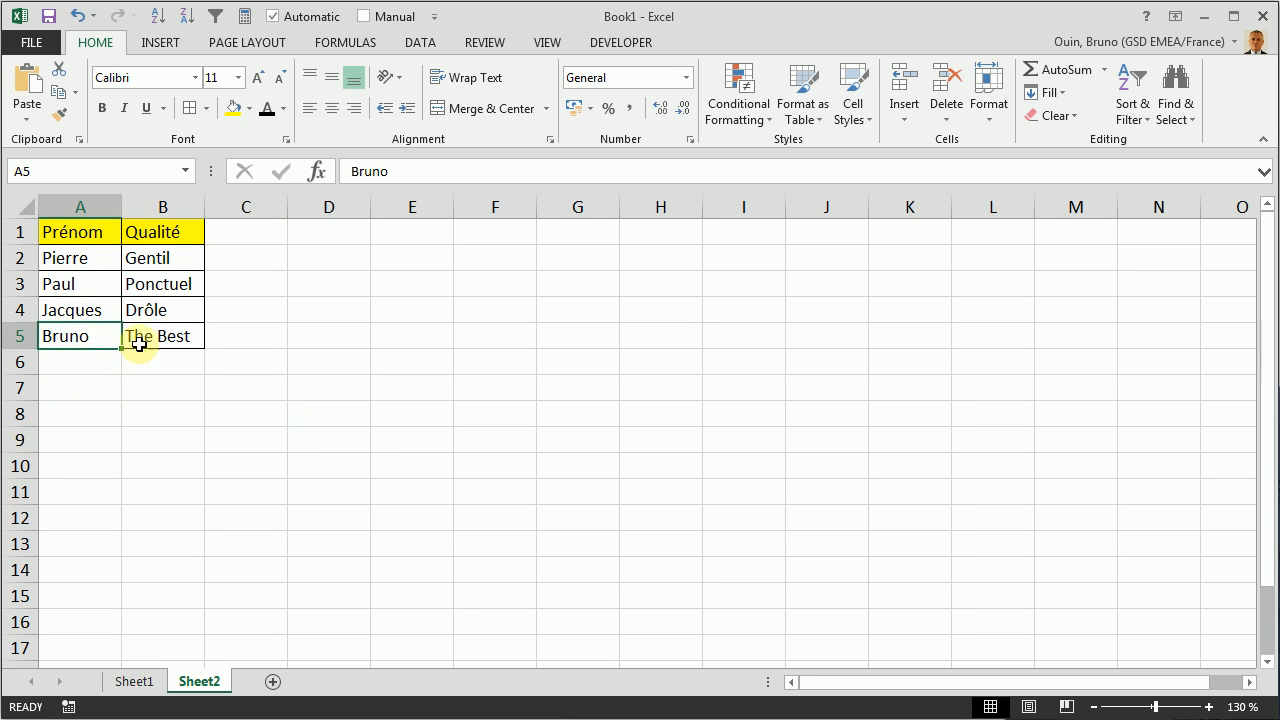
click(144, 337)
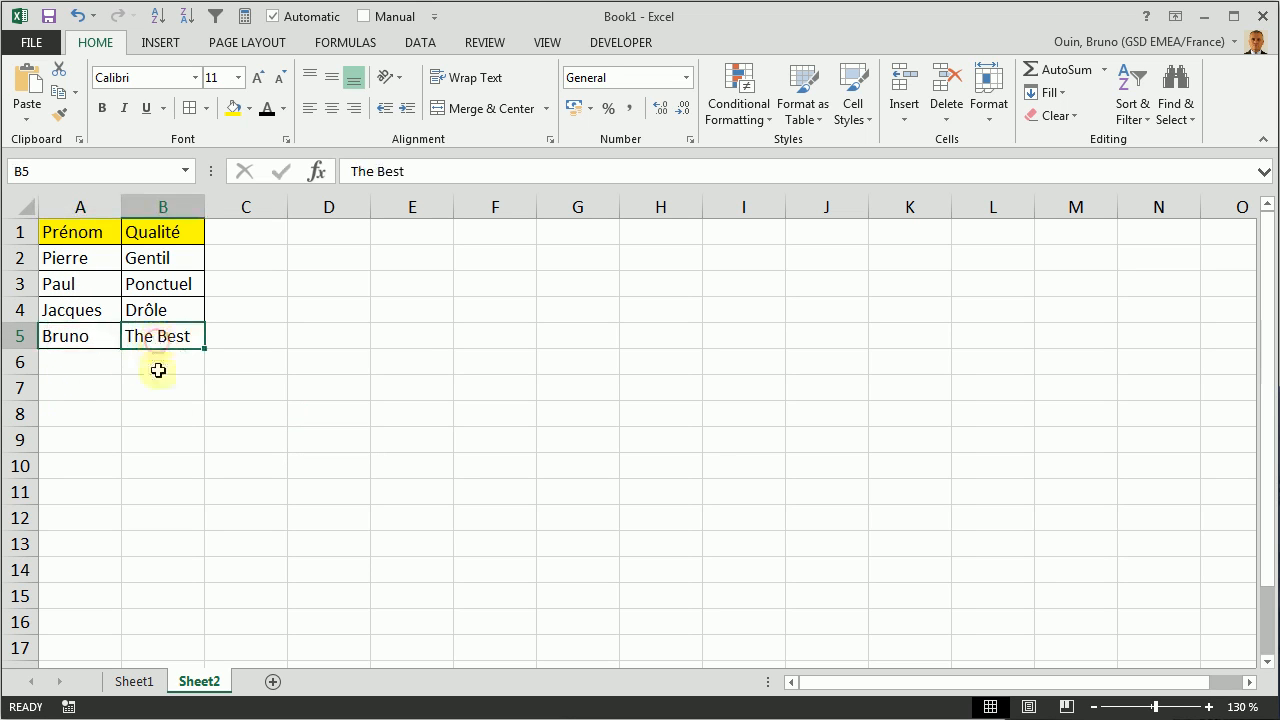
click(140, 684)
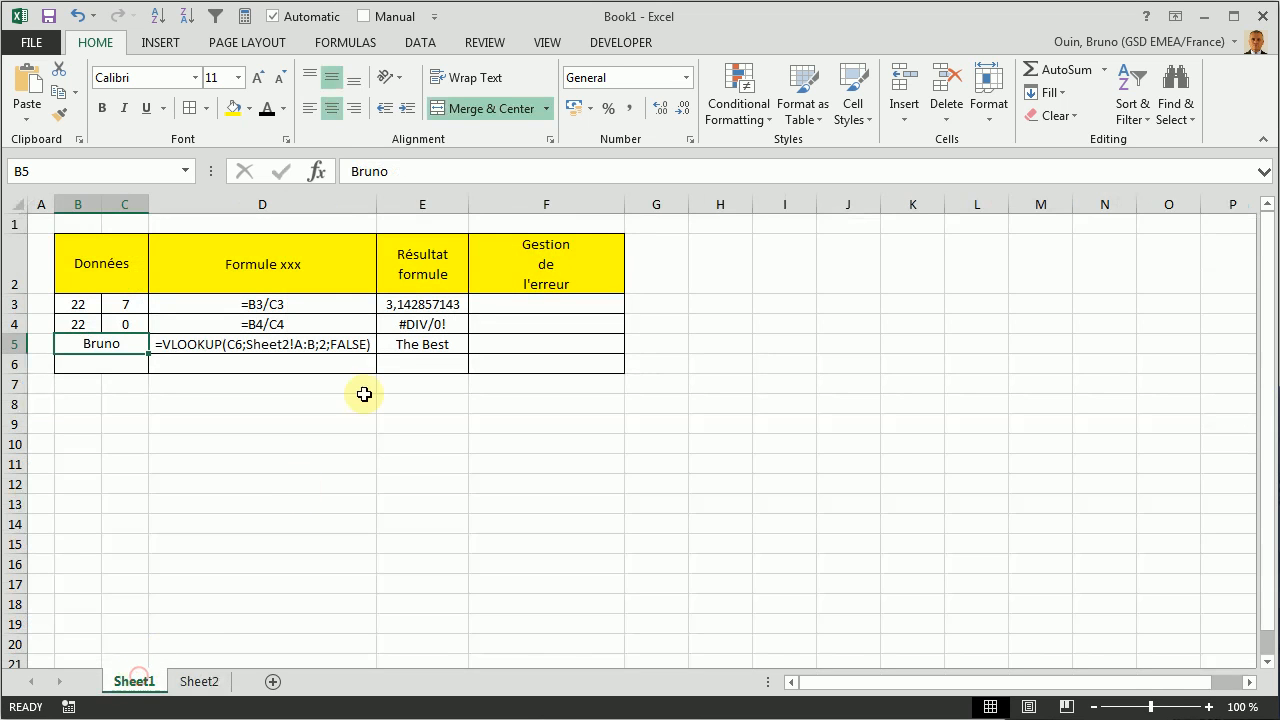
click(405, 345)
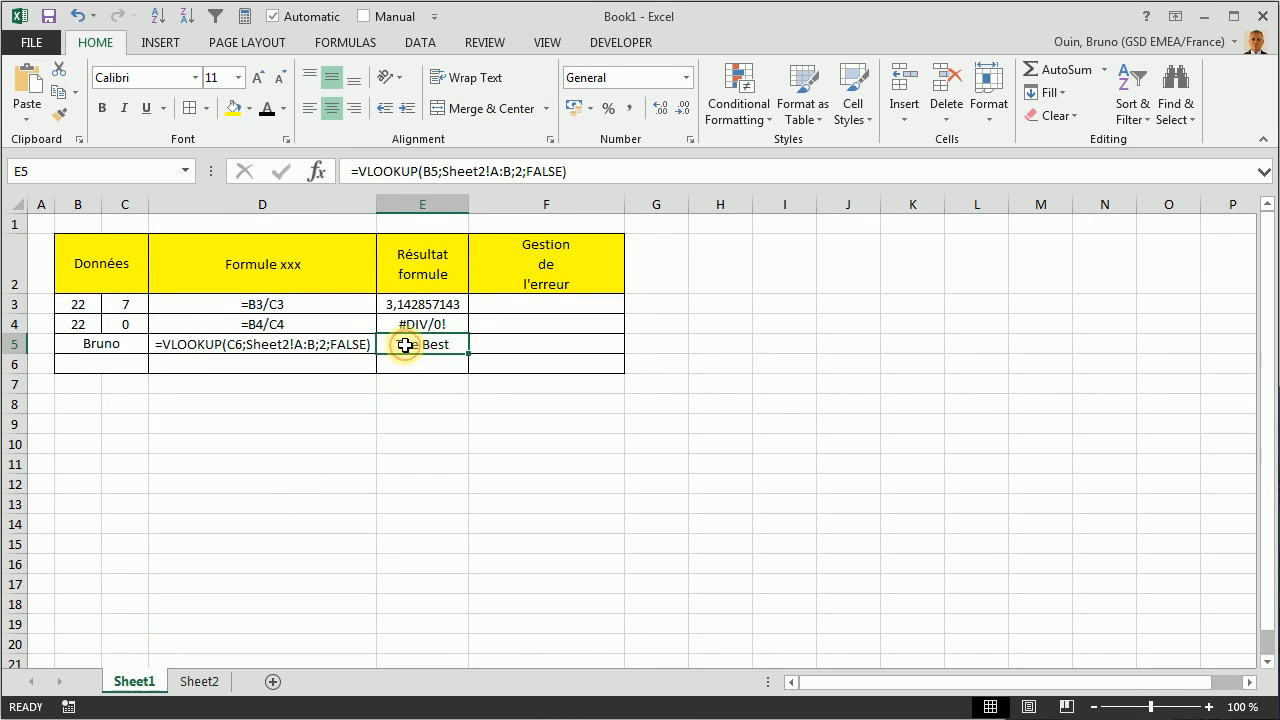
Apply the black font colour to cells B6:E6 and check the Sheet2 lookup table for the name in B6
drag(100, 360, 420, 363)
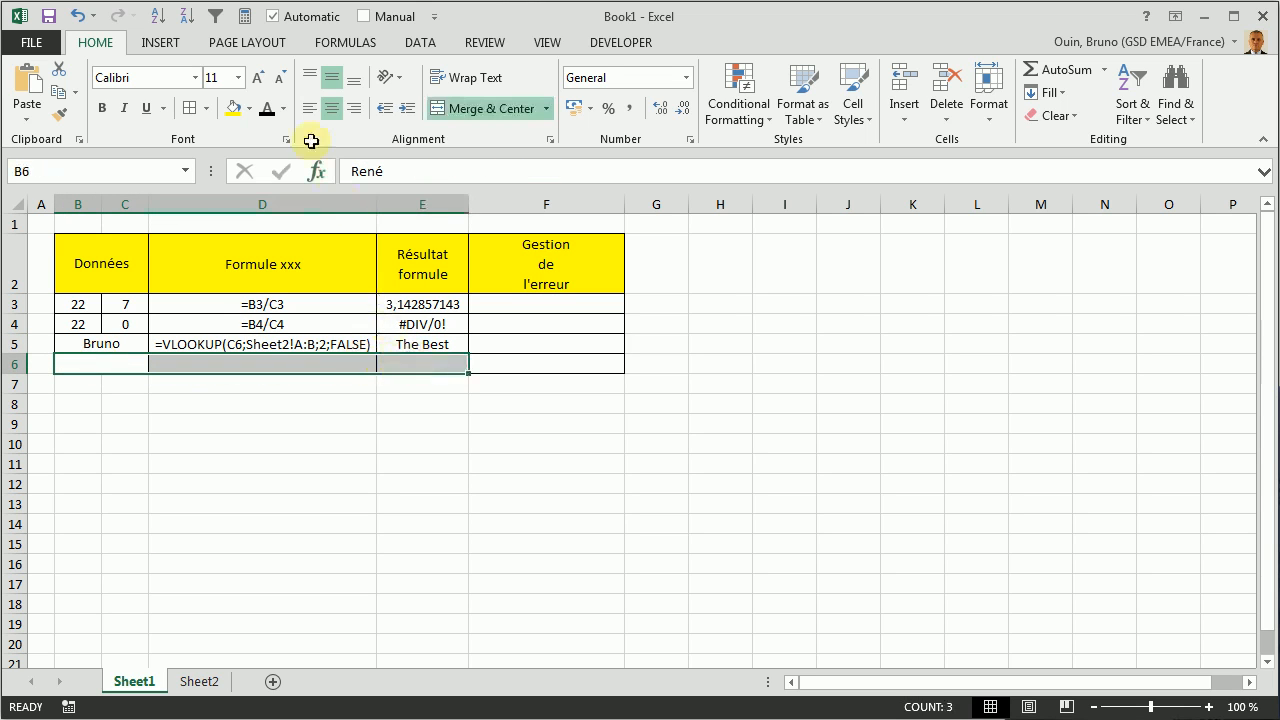
click(266, 110)
click(125, 422)
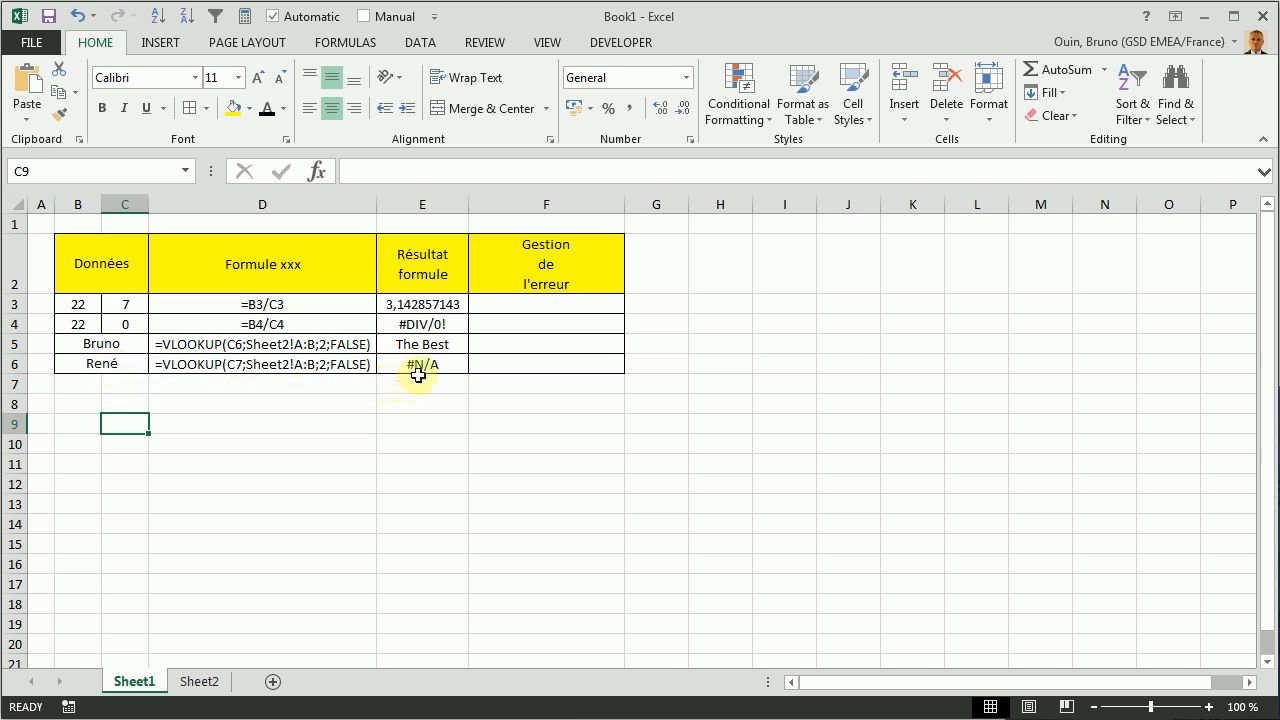
click(195, 683)
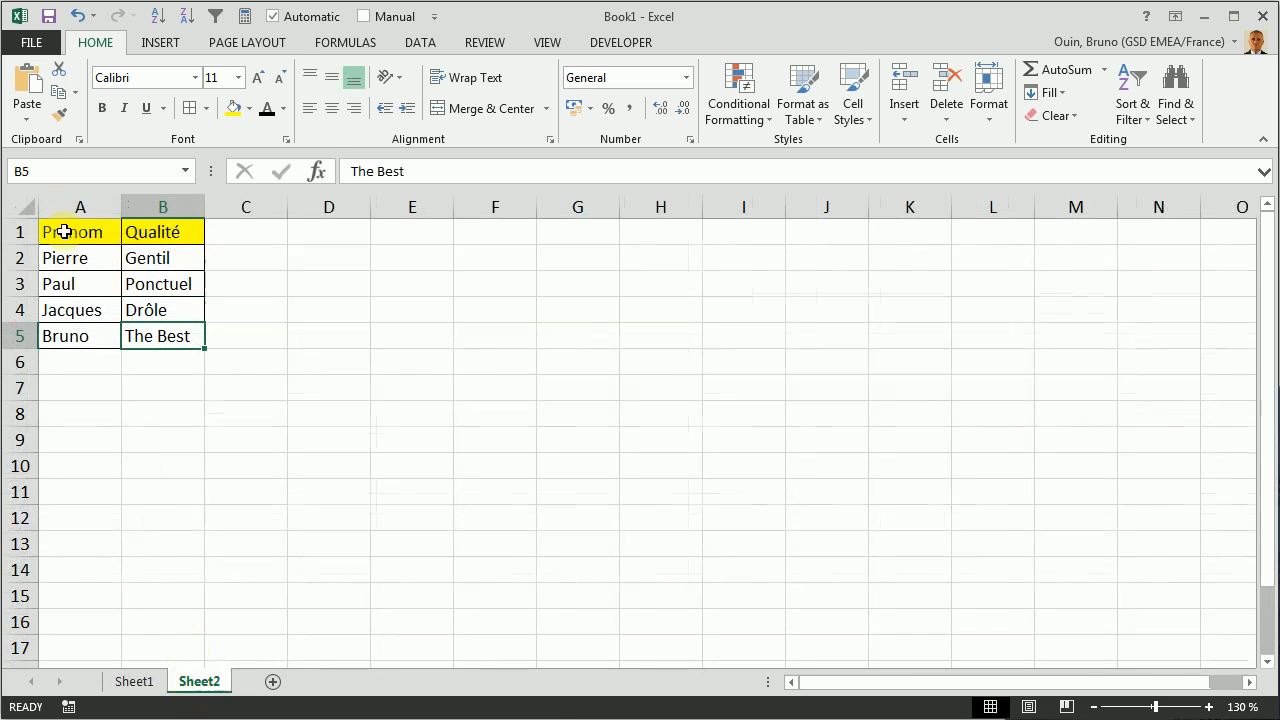
click(134, 680)
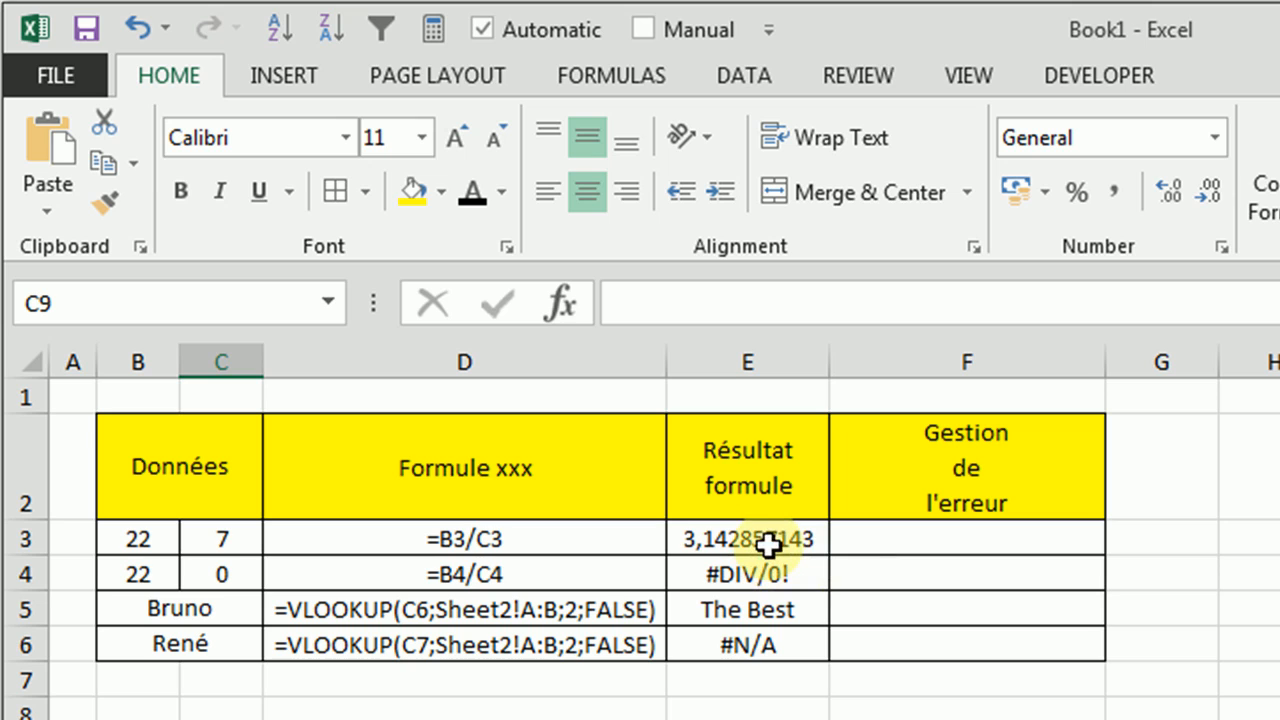
Enter =IFERROR(B3/C3;"-") in F3 of Sheet1 and fill the formula down to F4
click(917, 541)
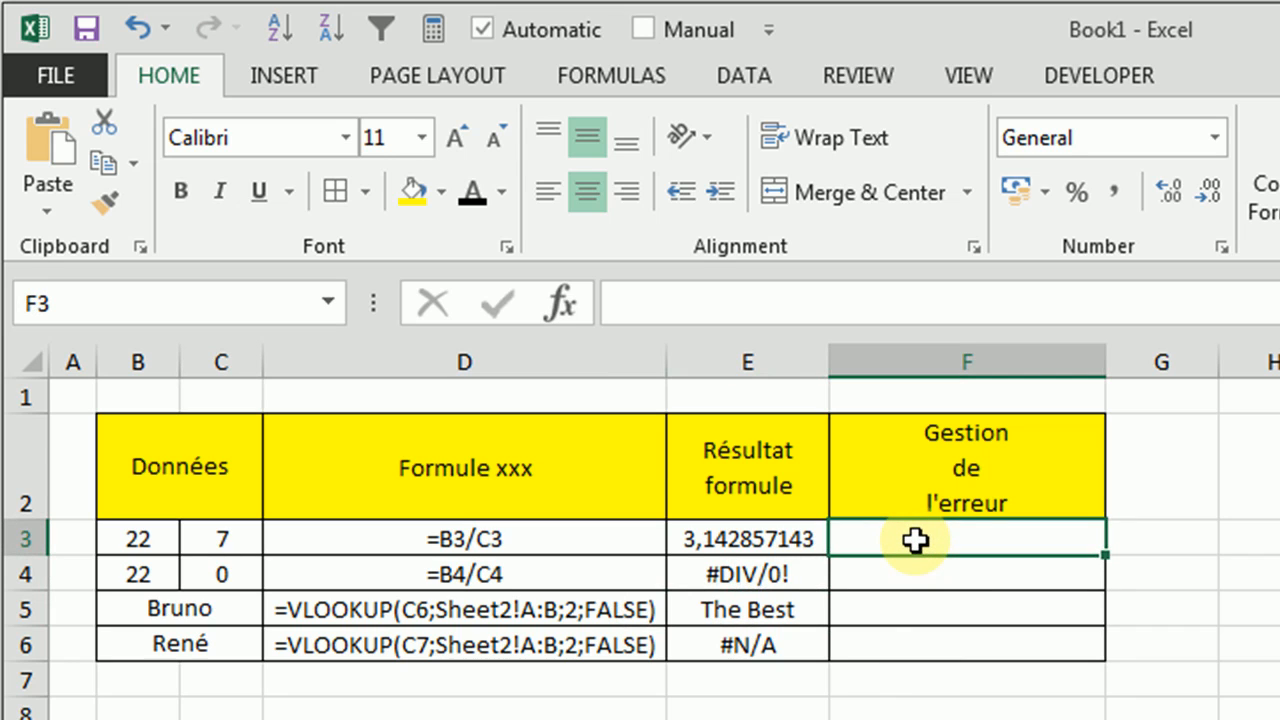
text(=)
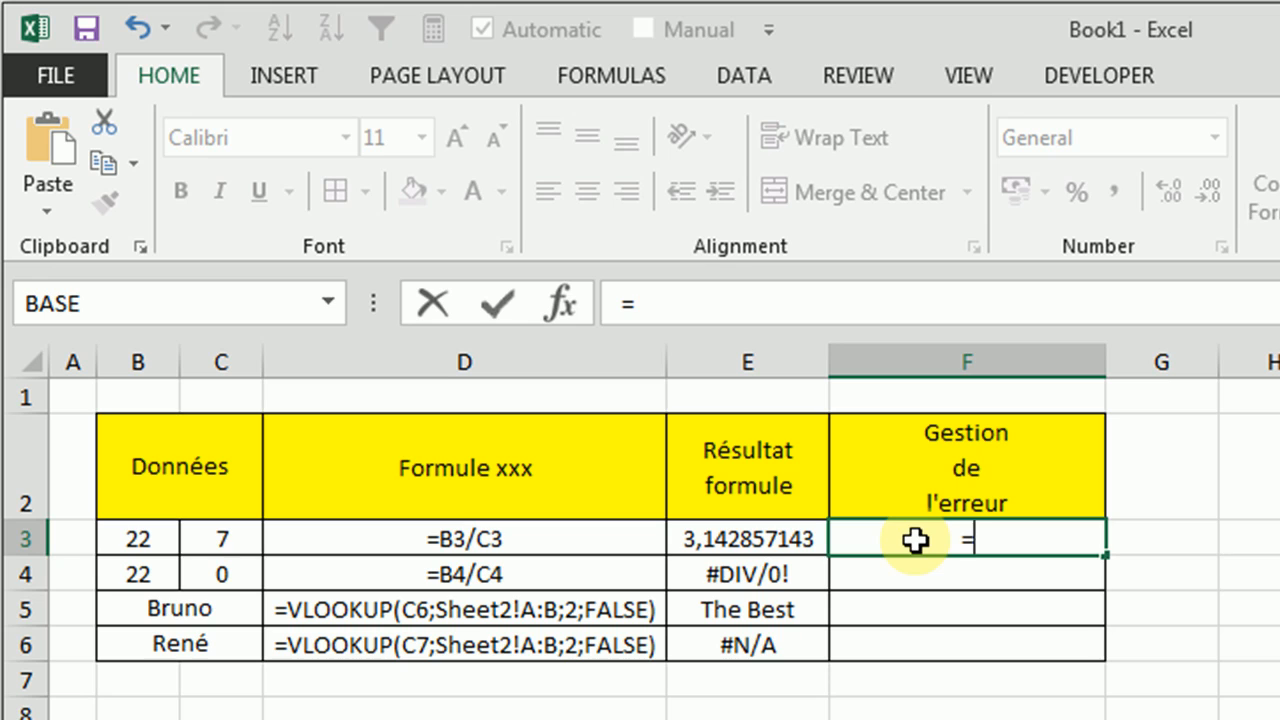
text(iferror)
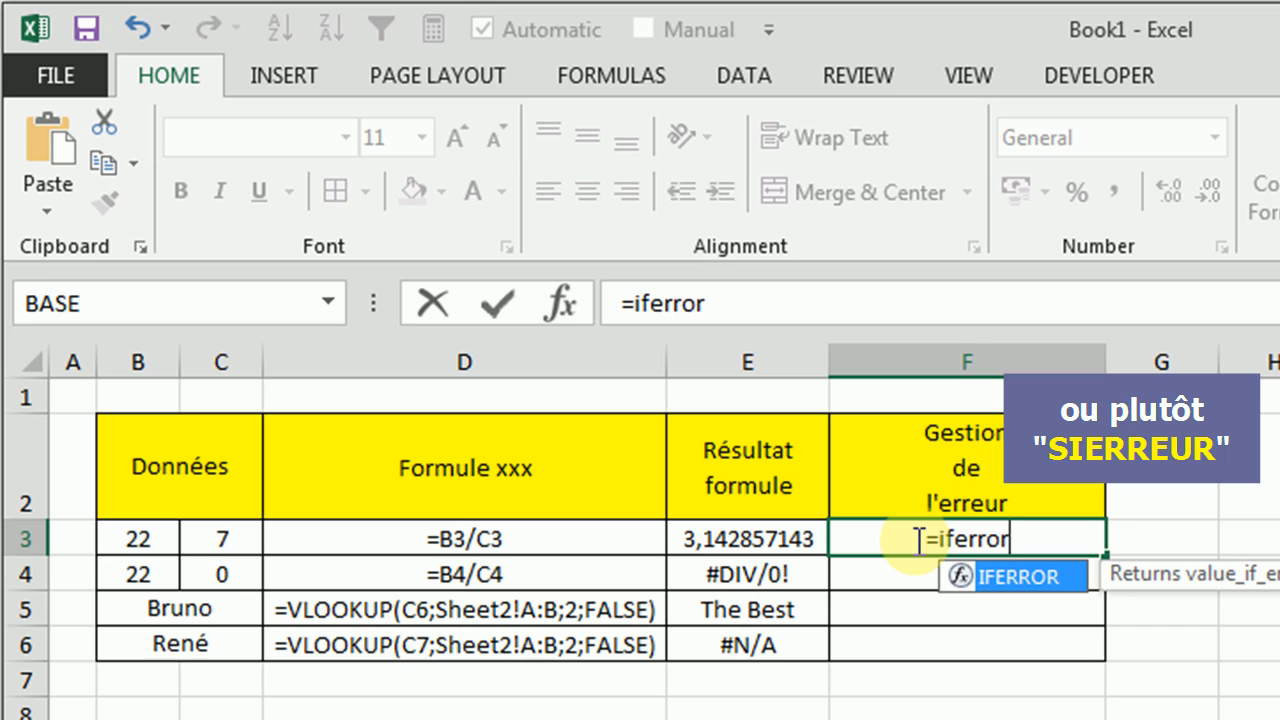
text(()
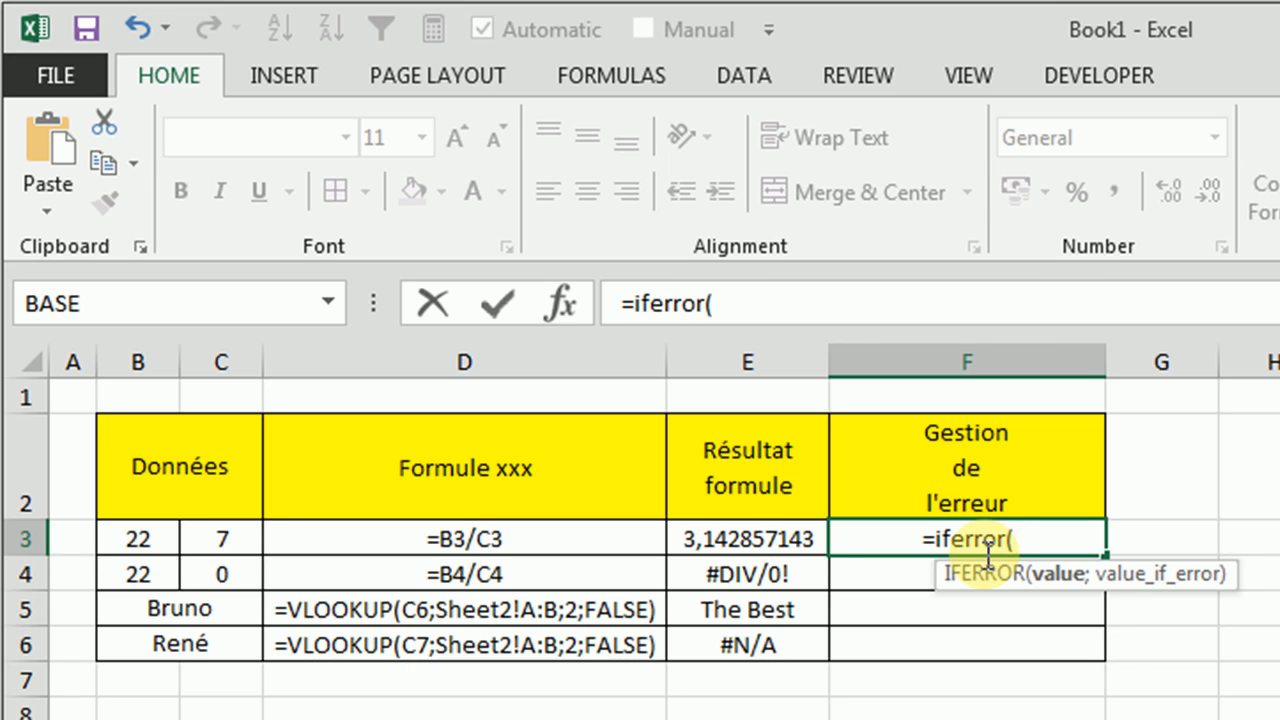
text(B3/)
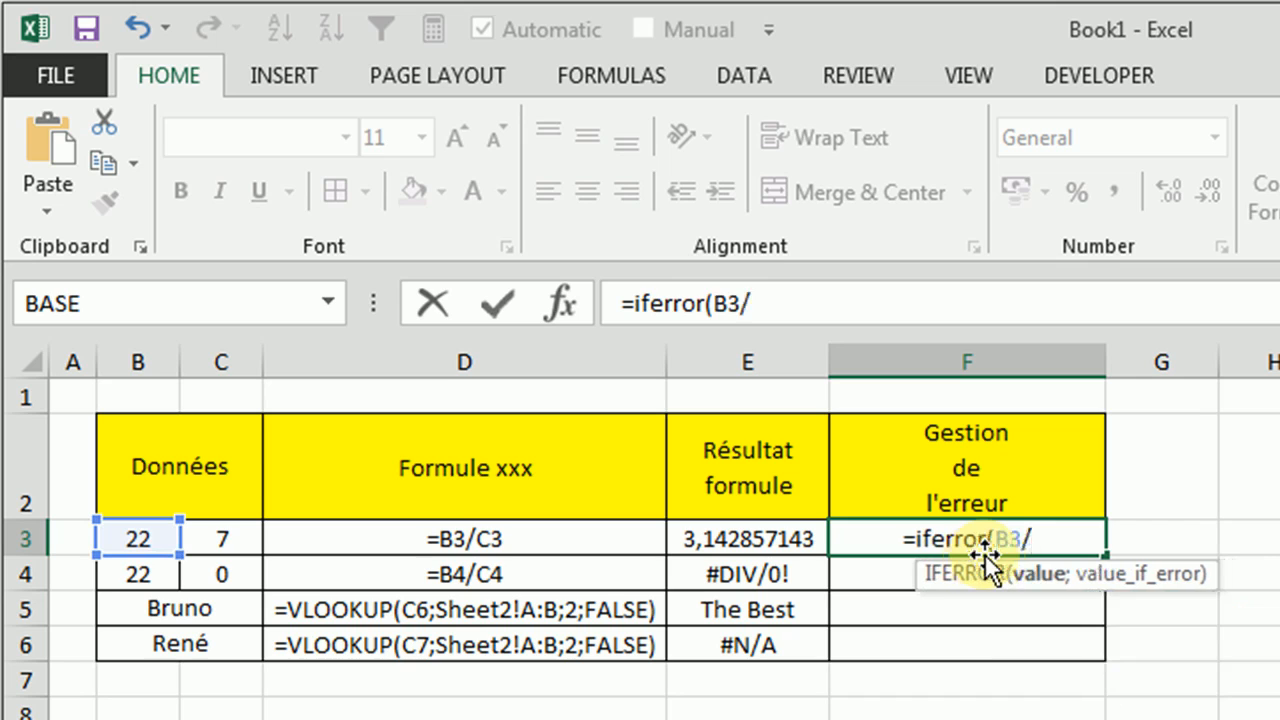
text(C)
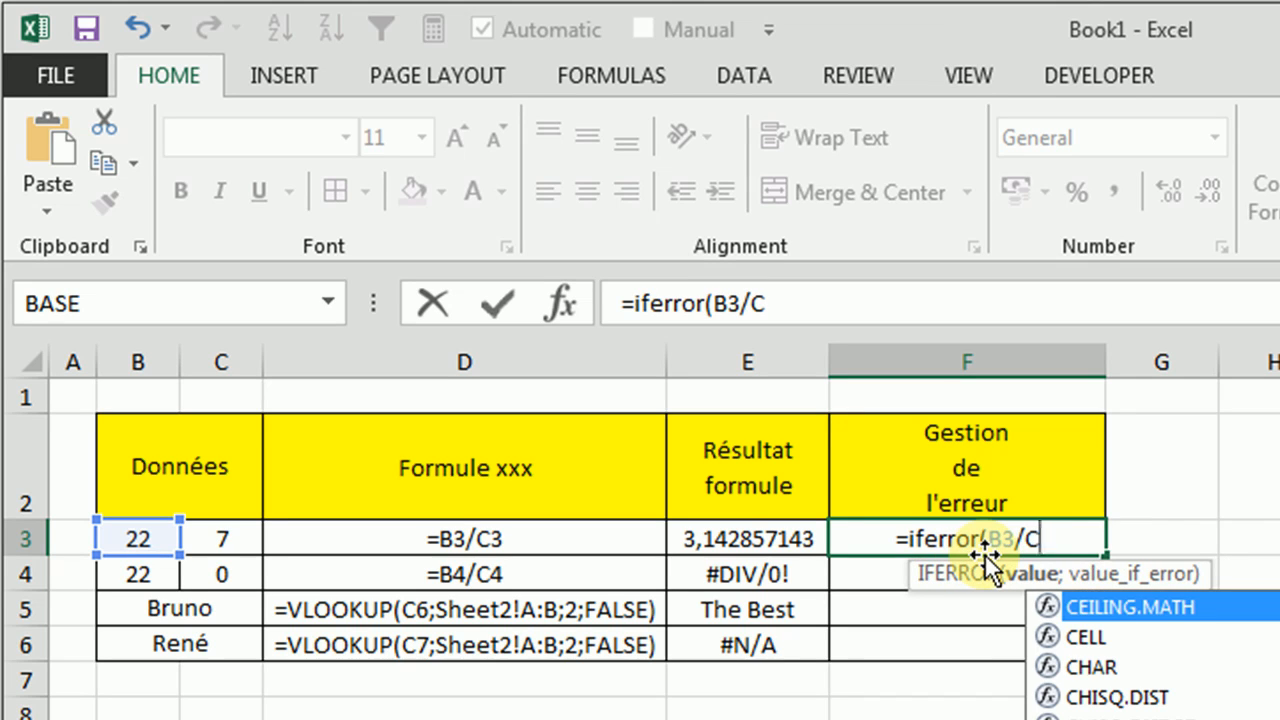
text(3)
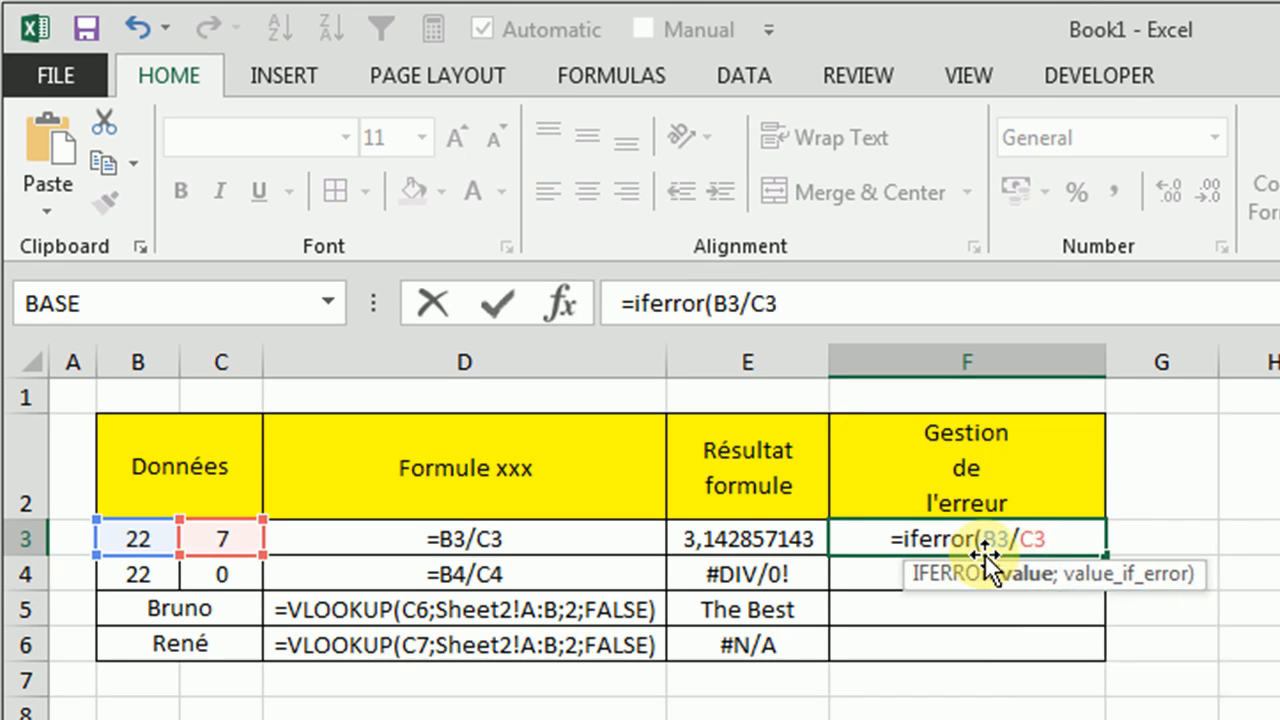
text(;)
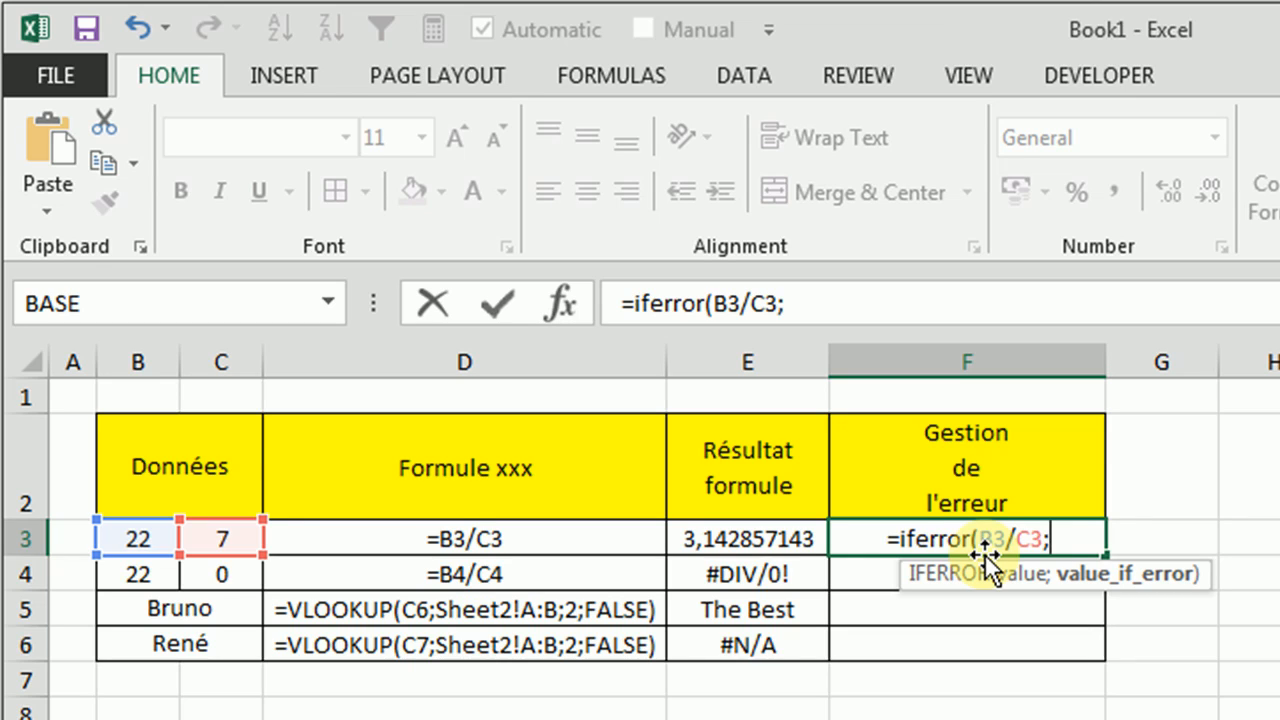
text("-")
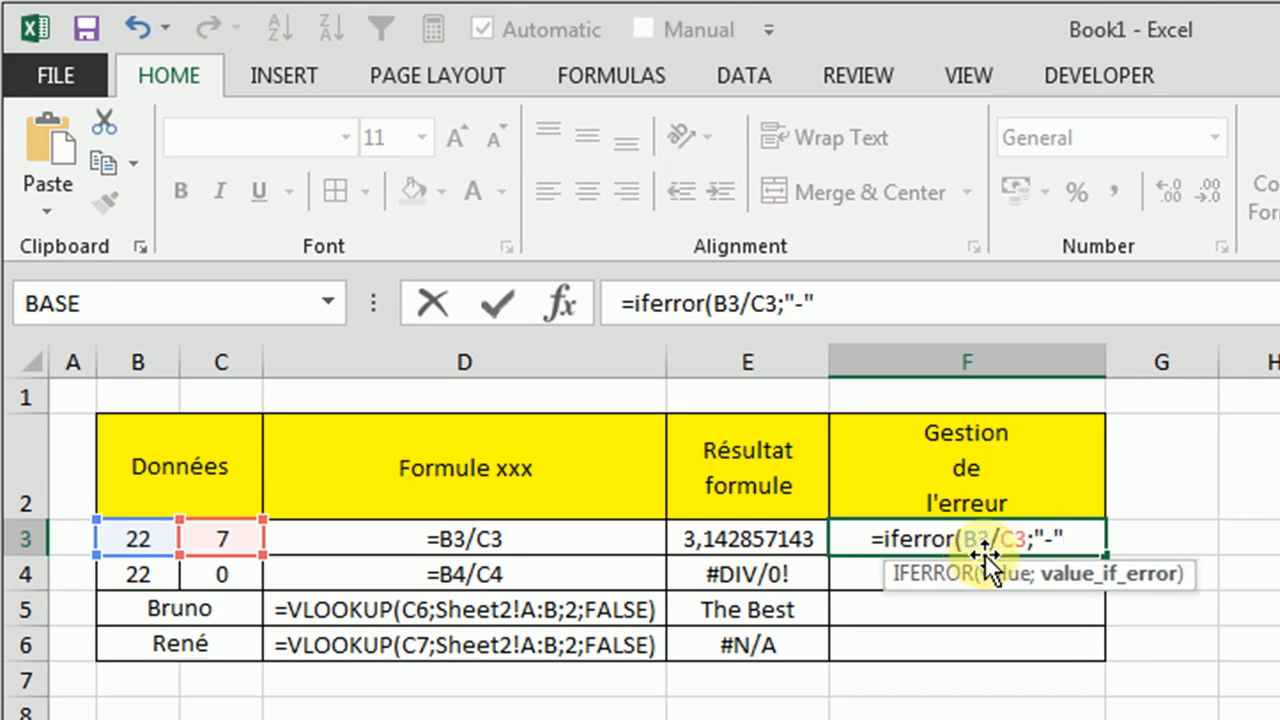
text())
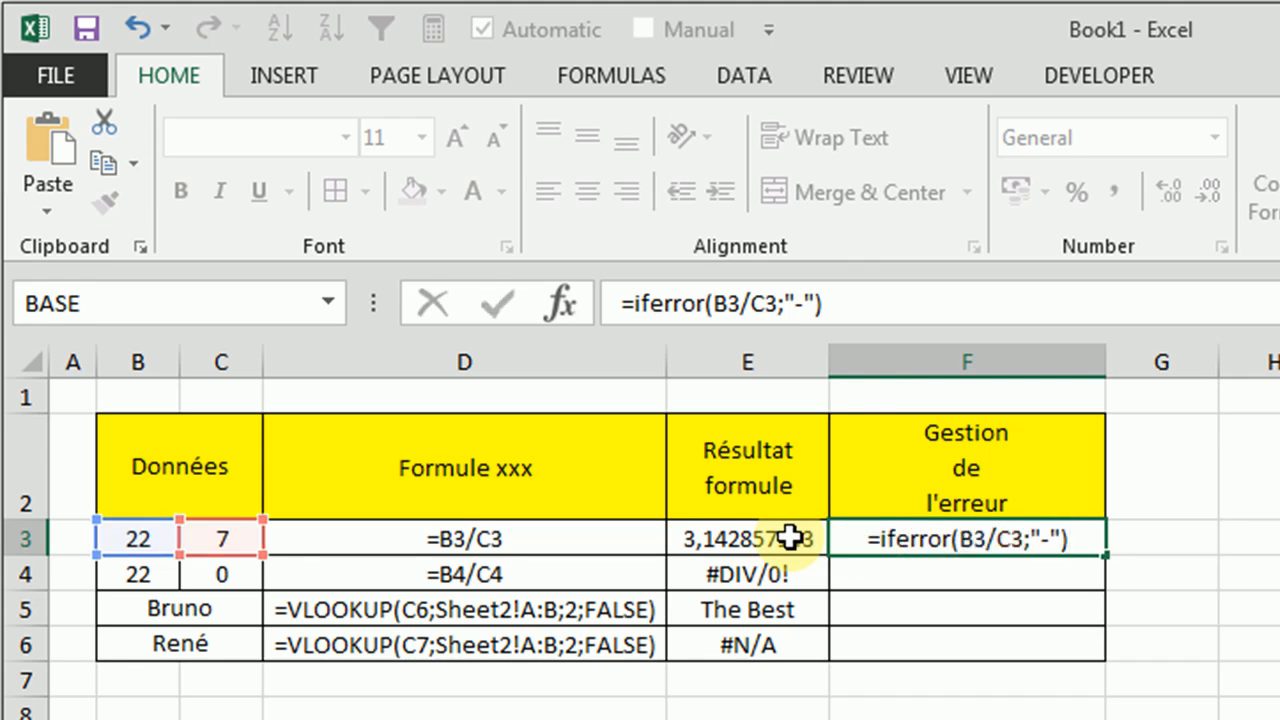
key(Return)
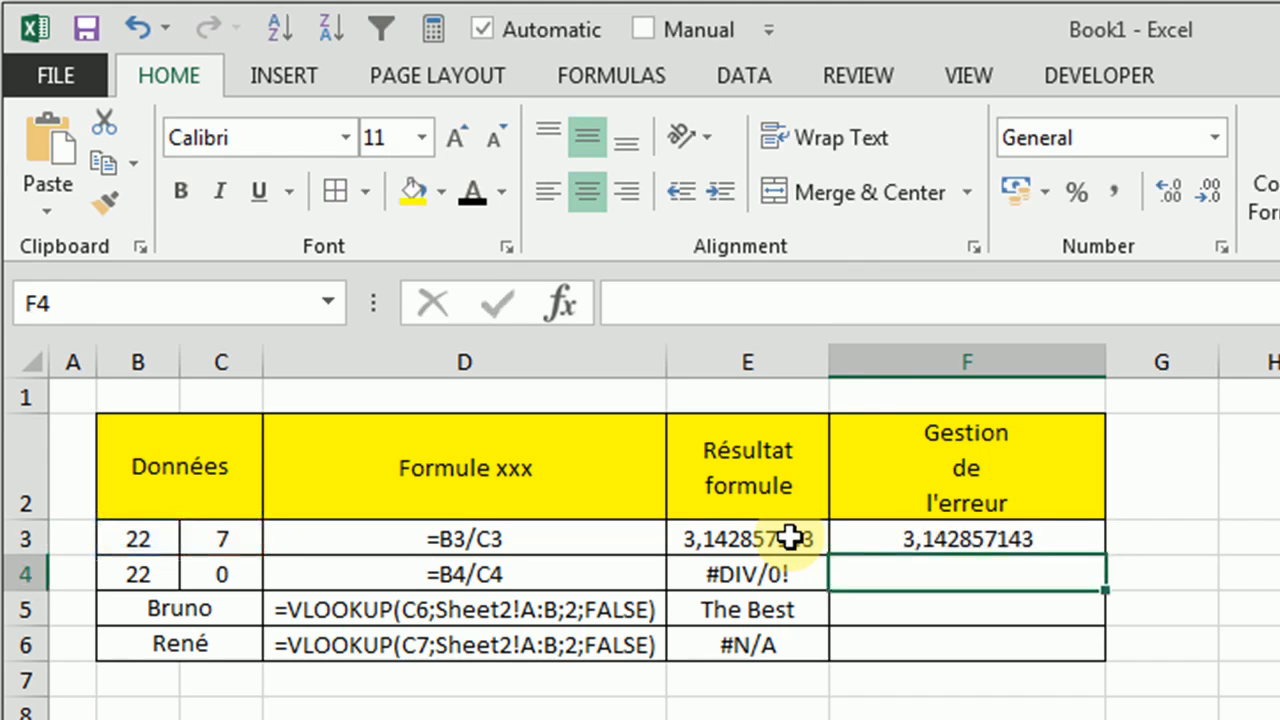
click(1020, 541)
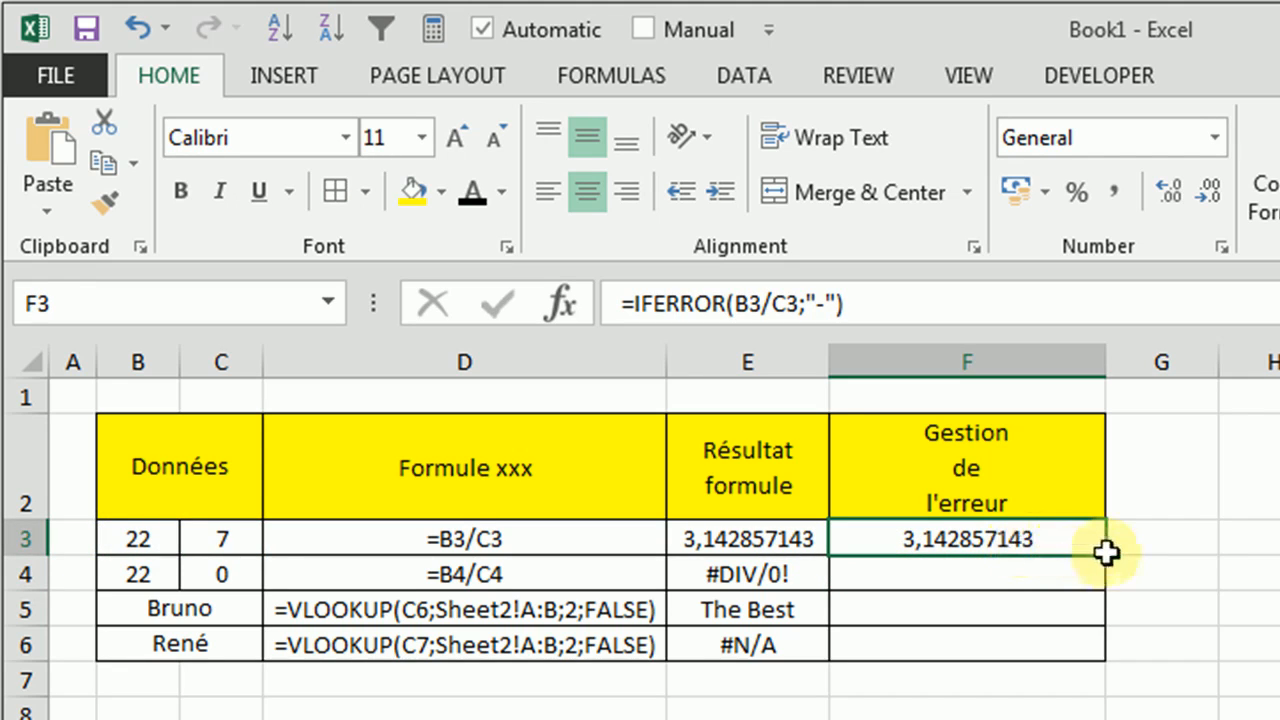
drag(1106, 552, 1101, 587)
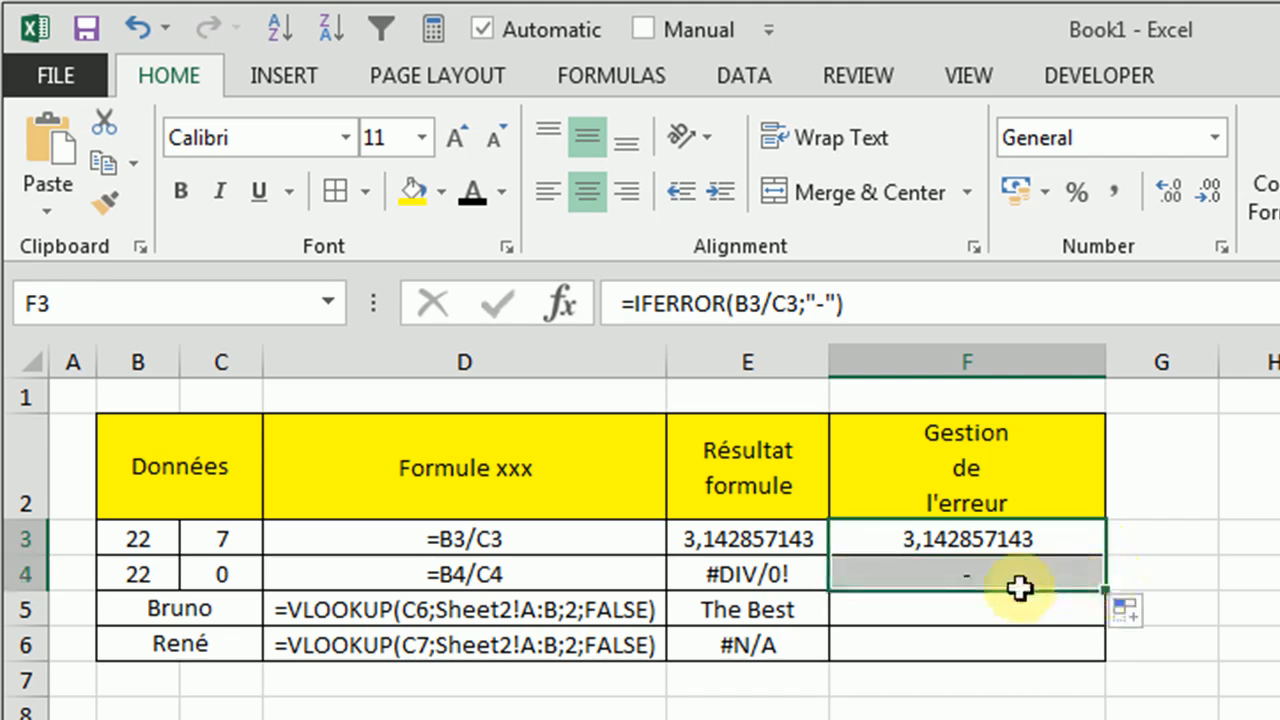
Change the IFERROR fallback text in F4 to "ceci est une erreur"
click(983, 575)
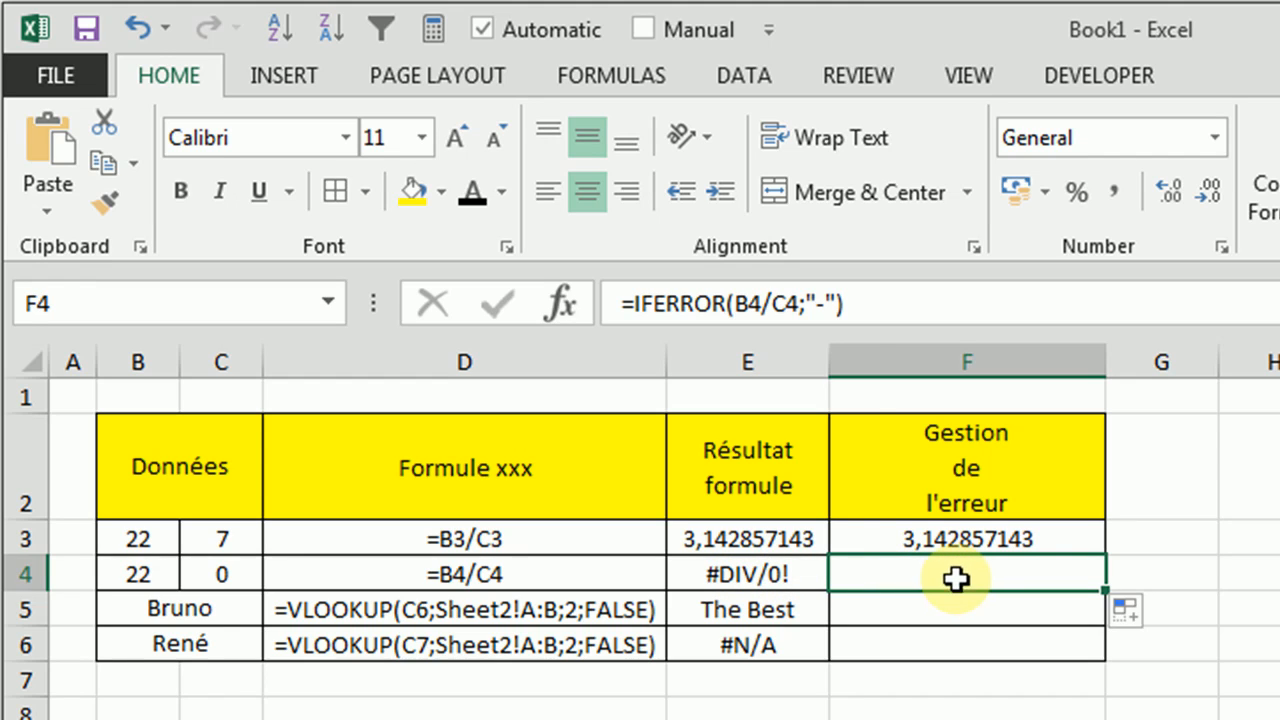
click(822, 300)
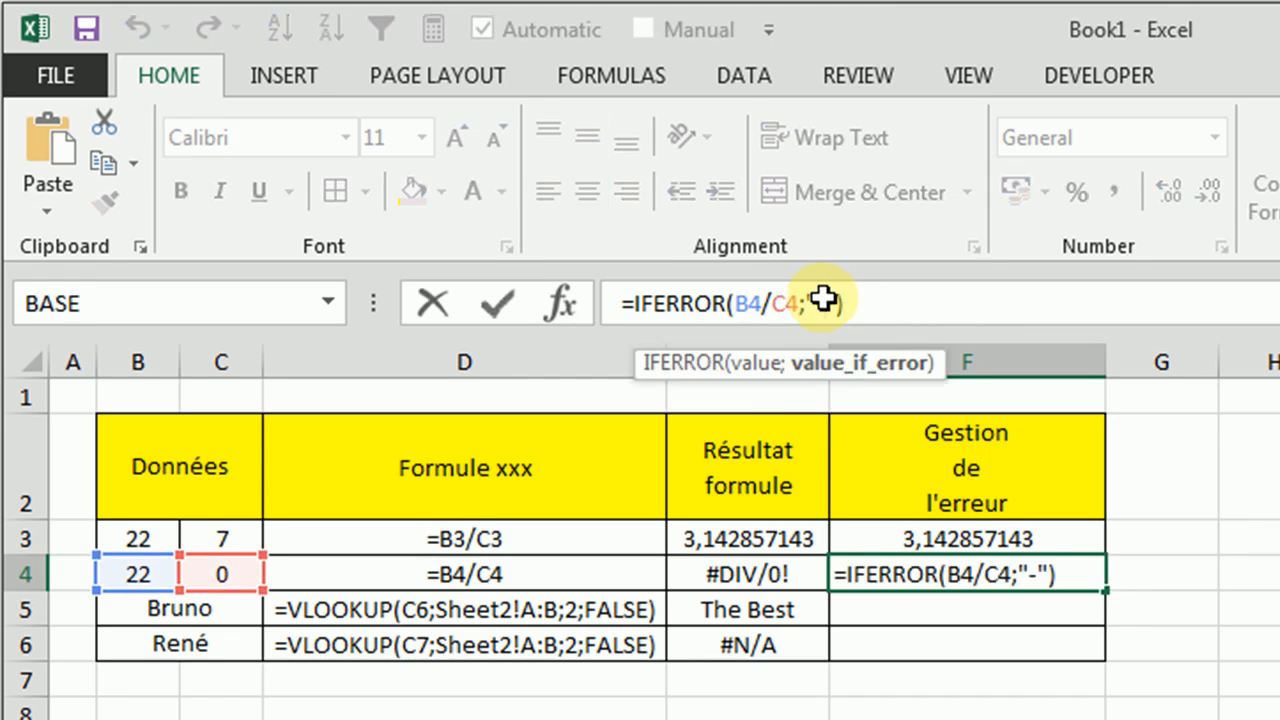
key(BackSpace)
text(ceci )
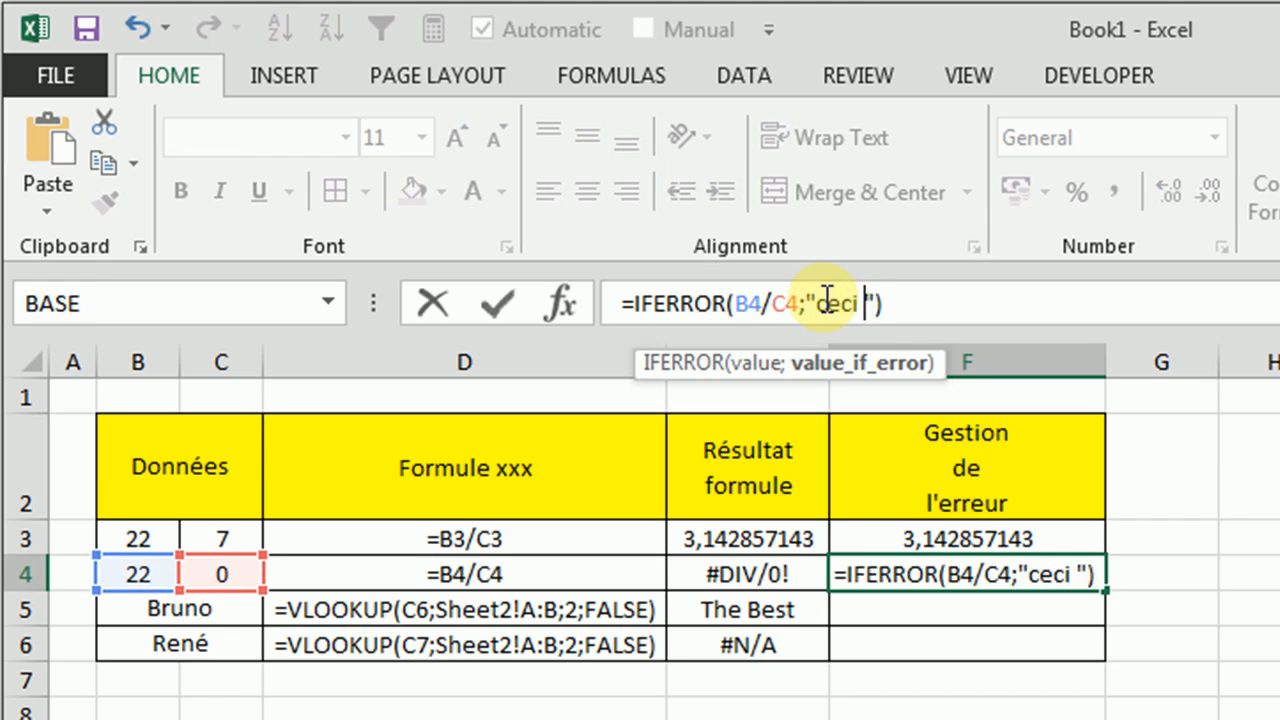
text(est une erreur)
key(Return)
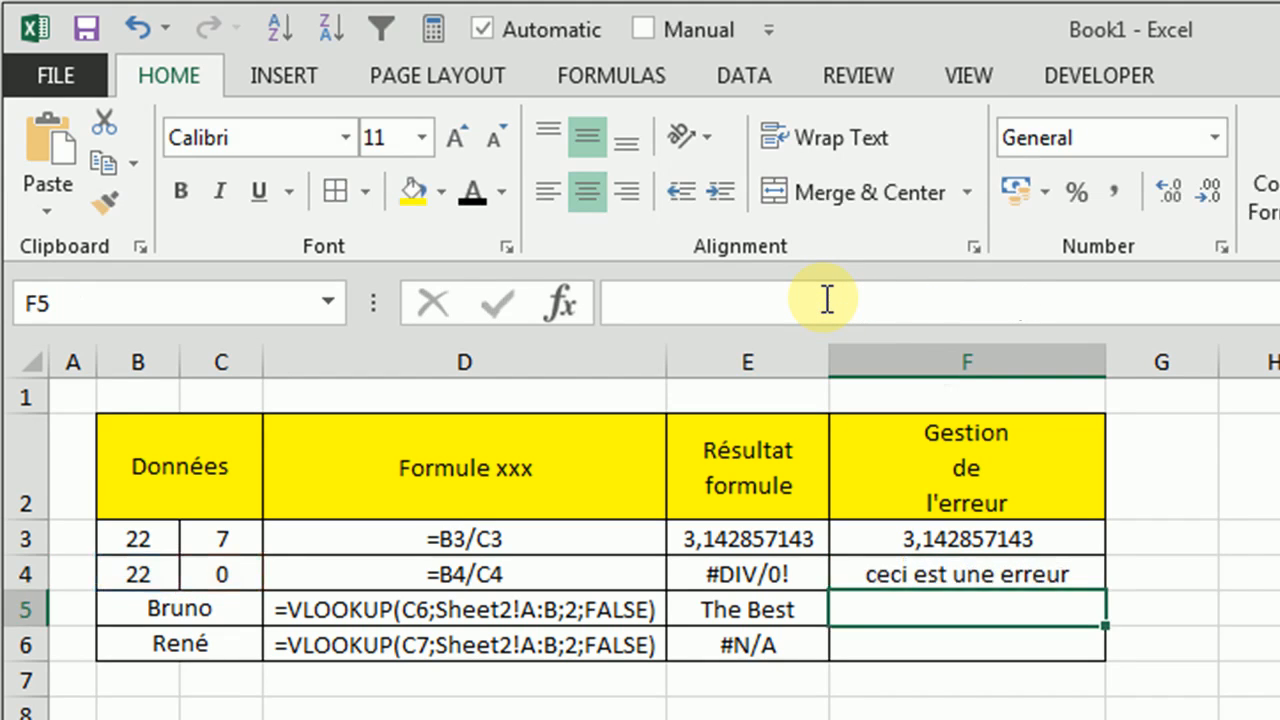
Set the fallback value of the IFERROR formula in F4 back to "-"
click(948, 578)
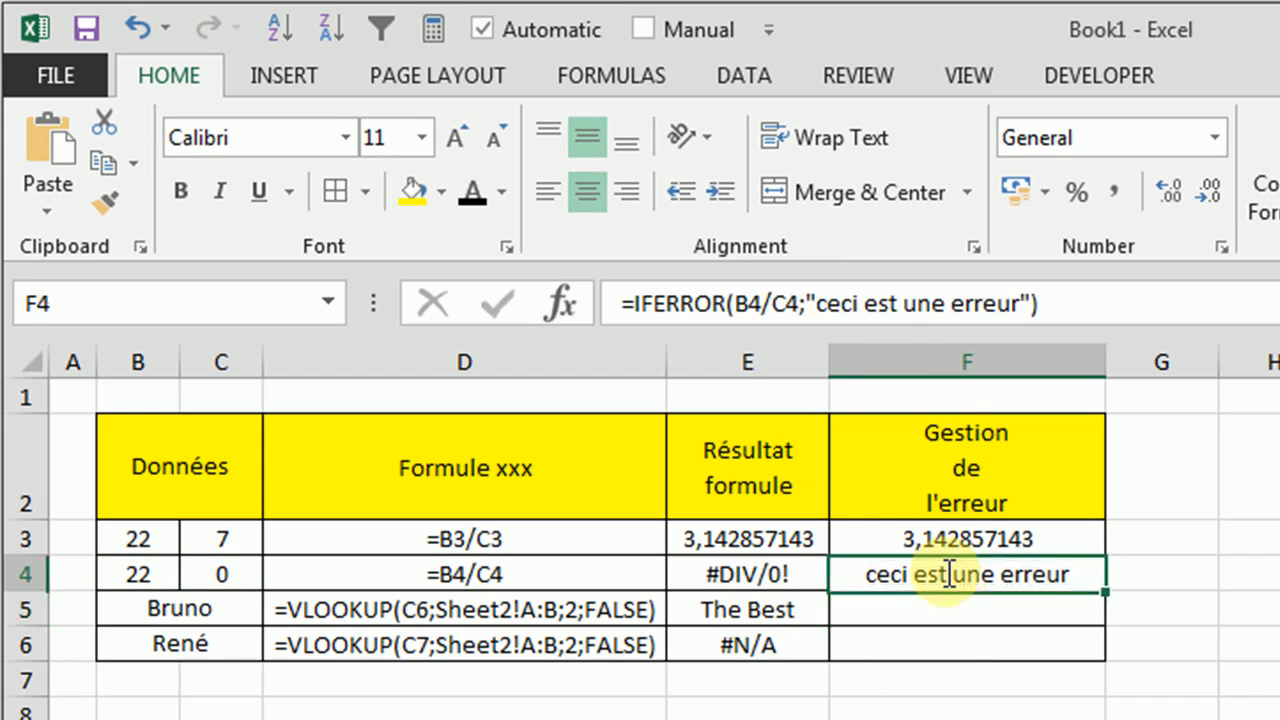
click(1006, 300)
drag(1006, 300, 826, 303)
text(-)
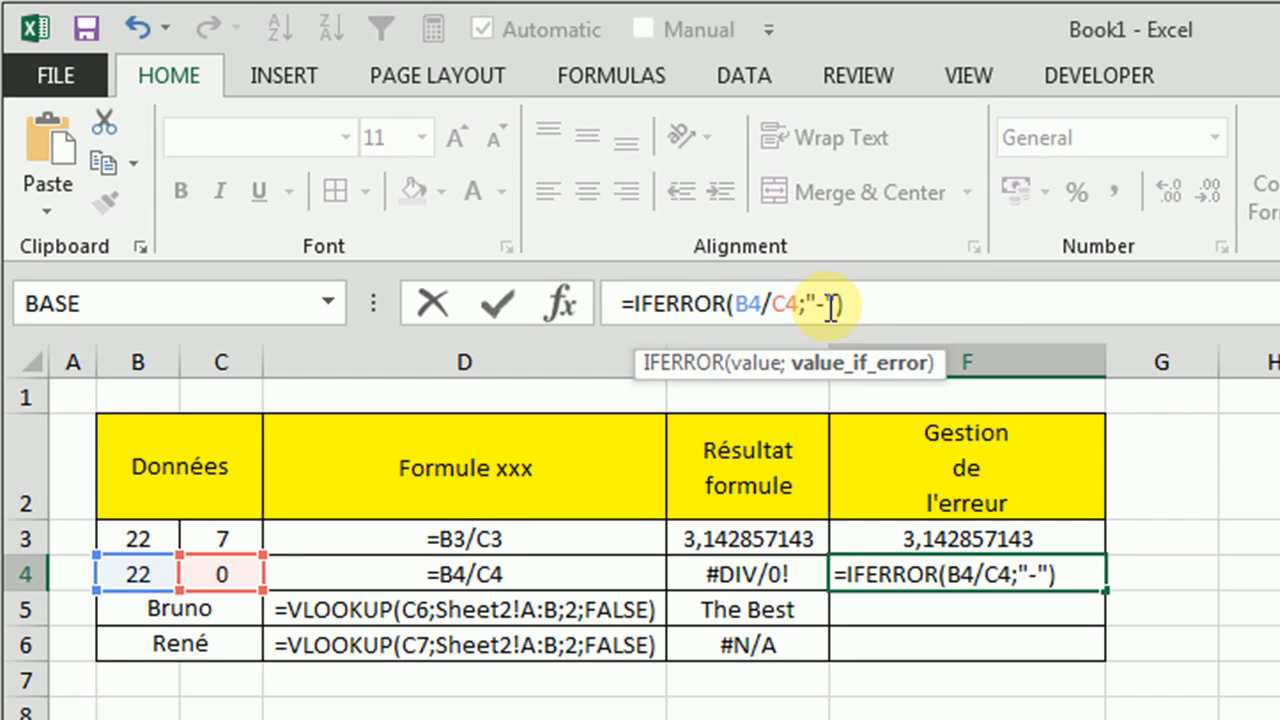
key(Return)
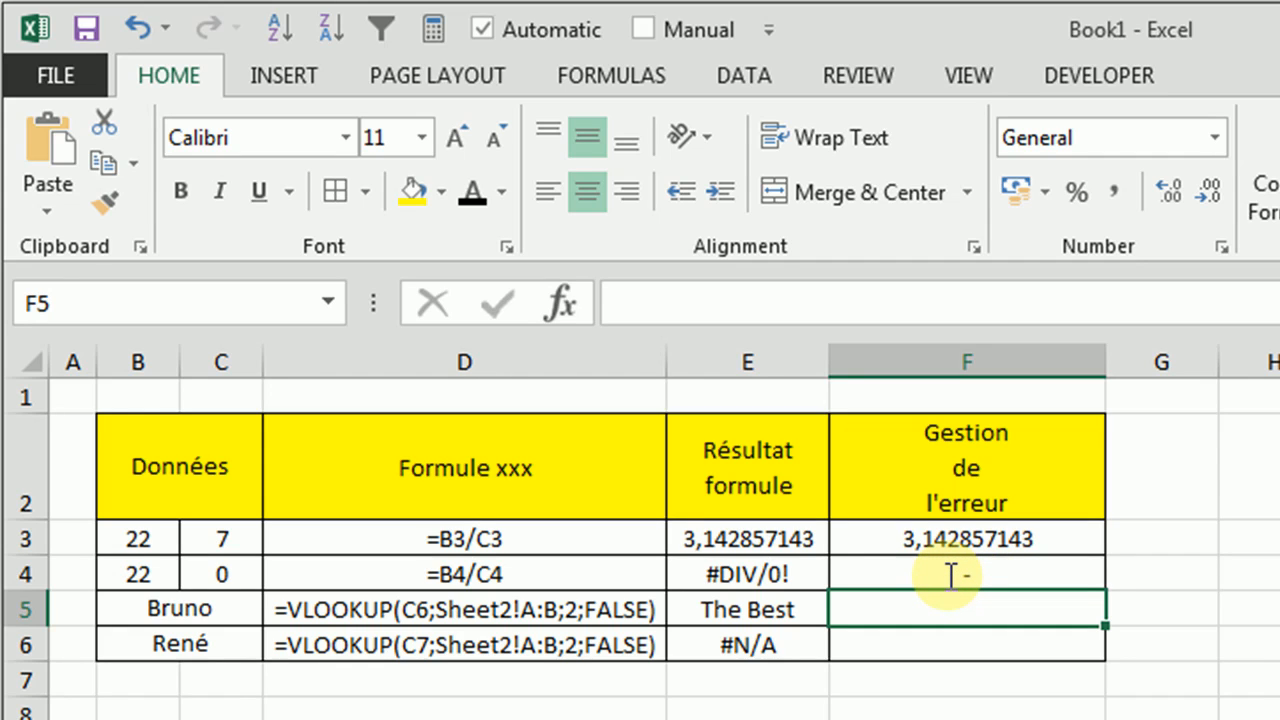
click(983, 577)
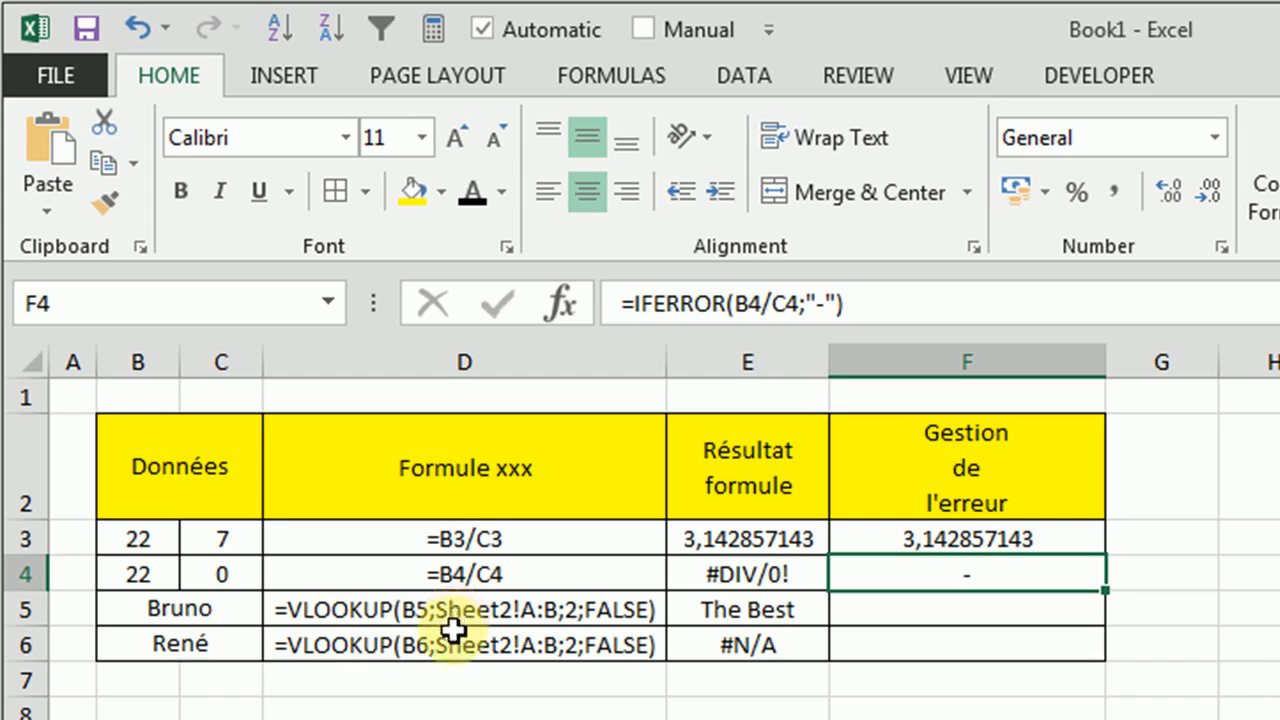
Copy the expression VLOOKUP(B5;Sheet2!A:B;2;FALSE) from the formula text in D5, without its equals sign
click(889, 612)
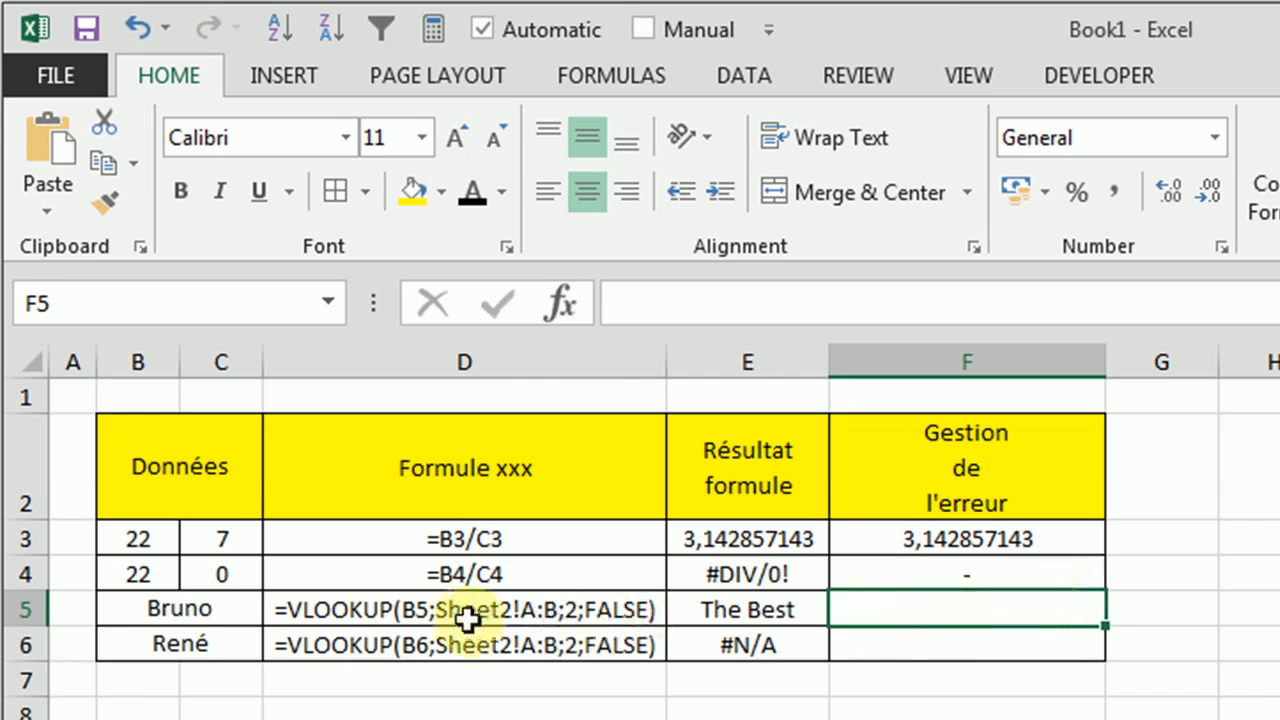
click(563, 608)
drag(634, 298, 1034, 297)
key(ctrl+c)
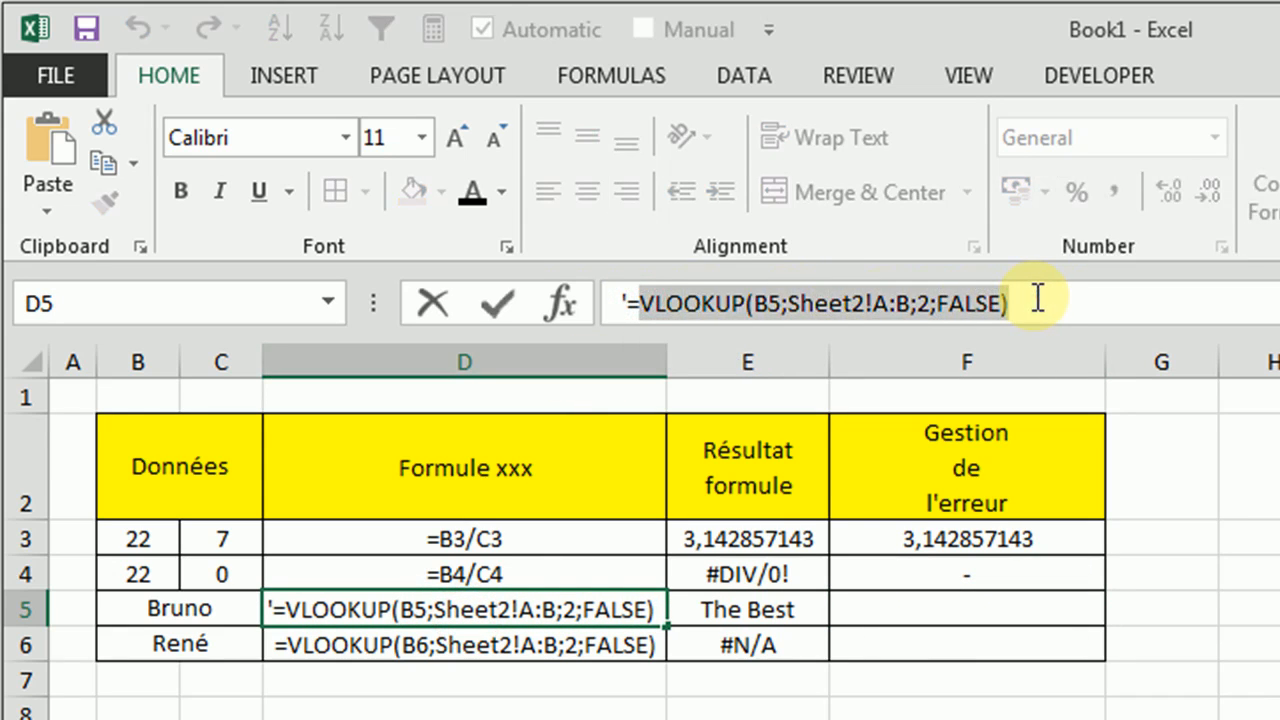
key(Escape)
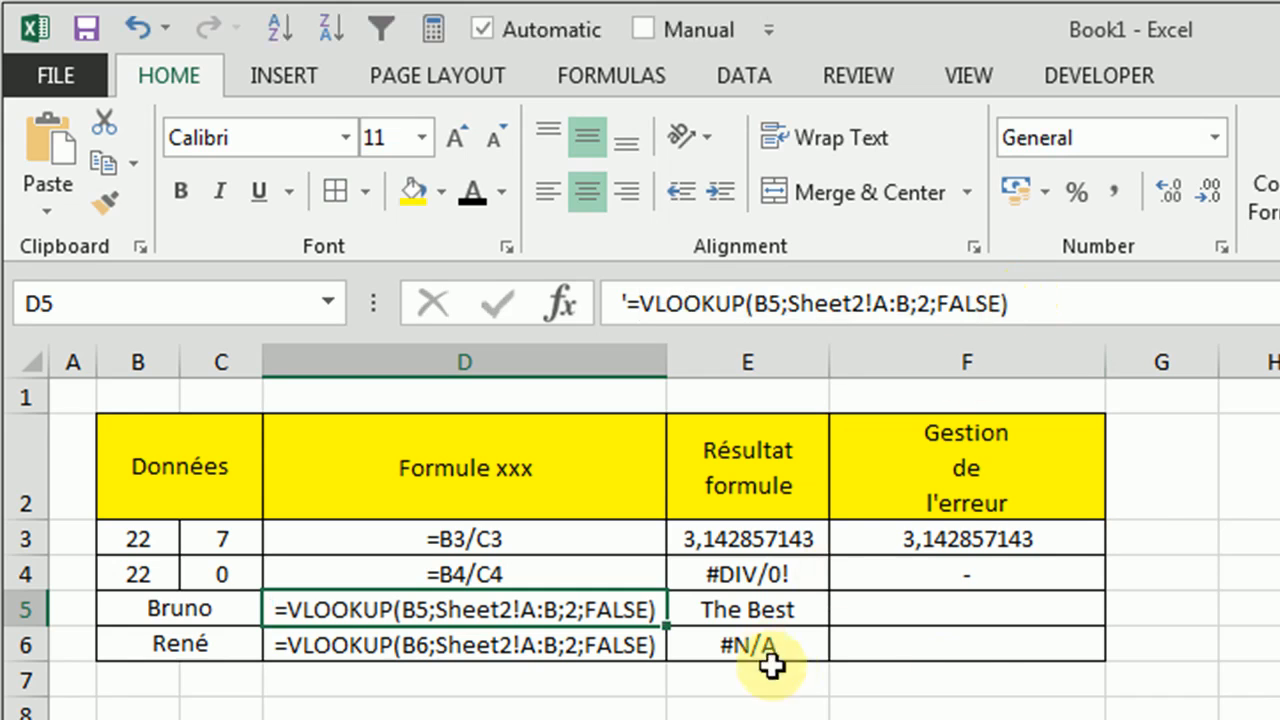
Enter =IFERROR(VLOOKUP(B5;Sheet2!A:B;2;FALSE);"-") in F5, using the copied VLOOKUP expression as the value argument
click(908, 612)
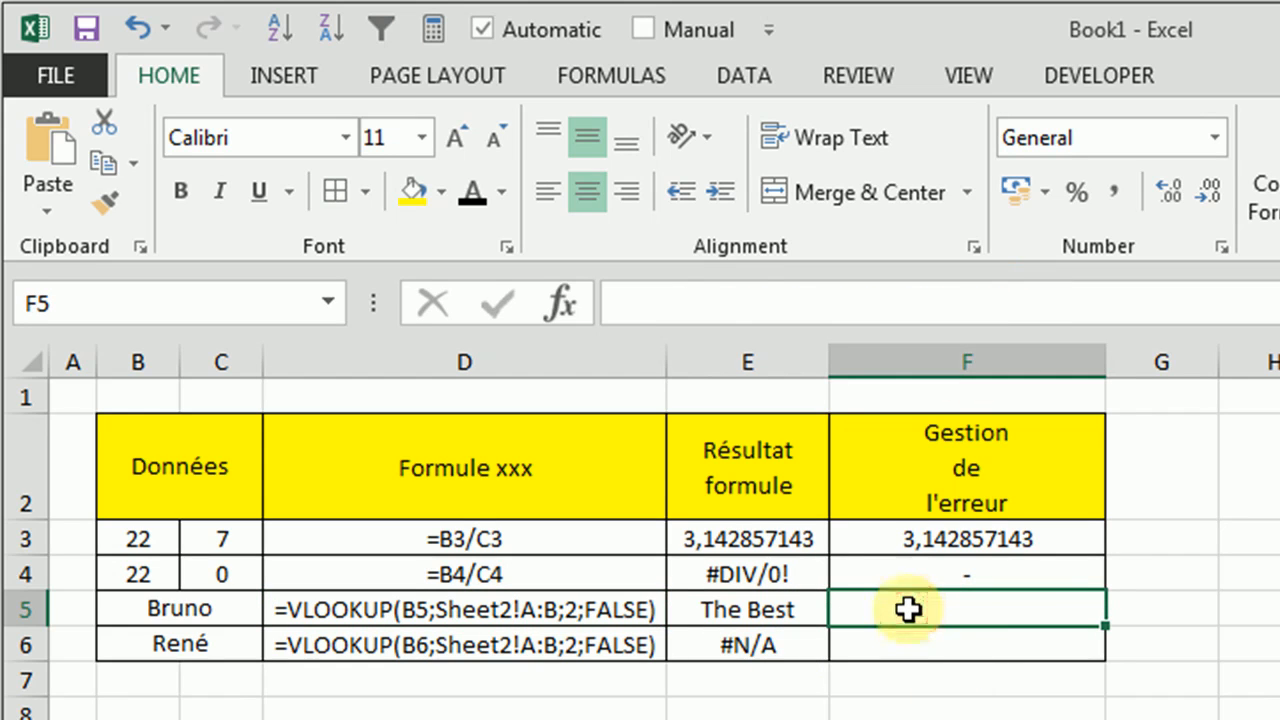
text(=ifer)
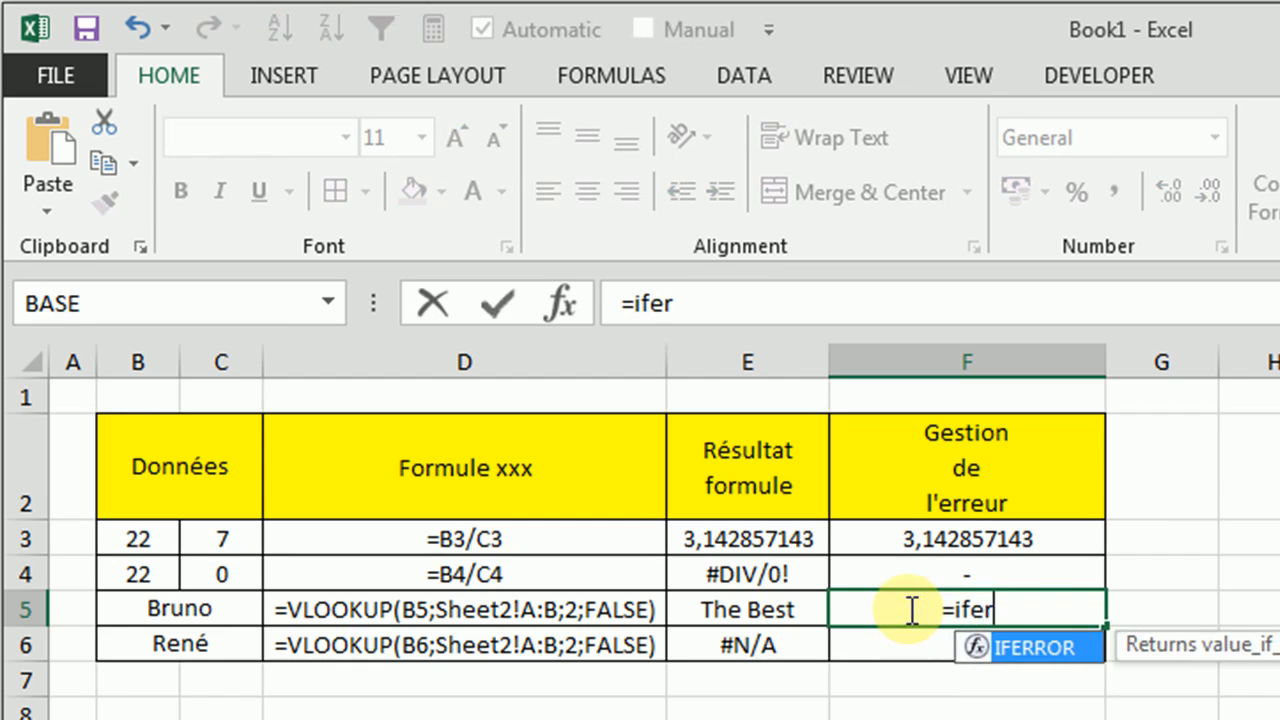
text(ror()
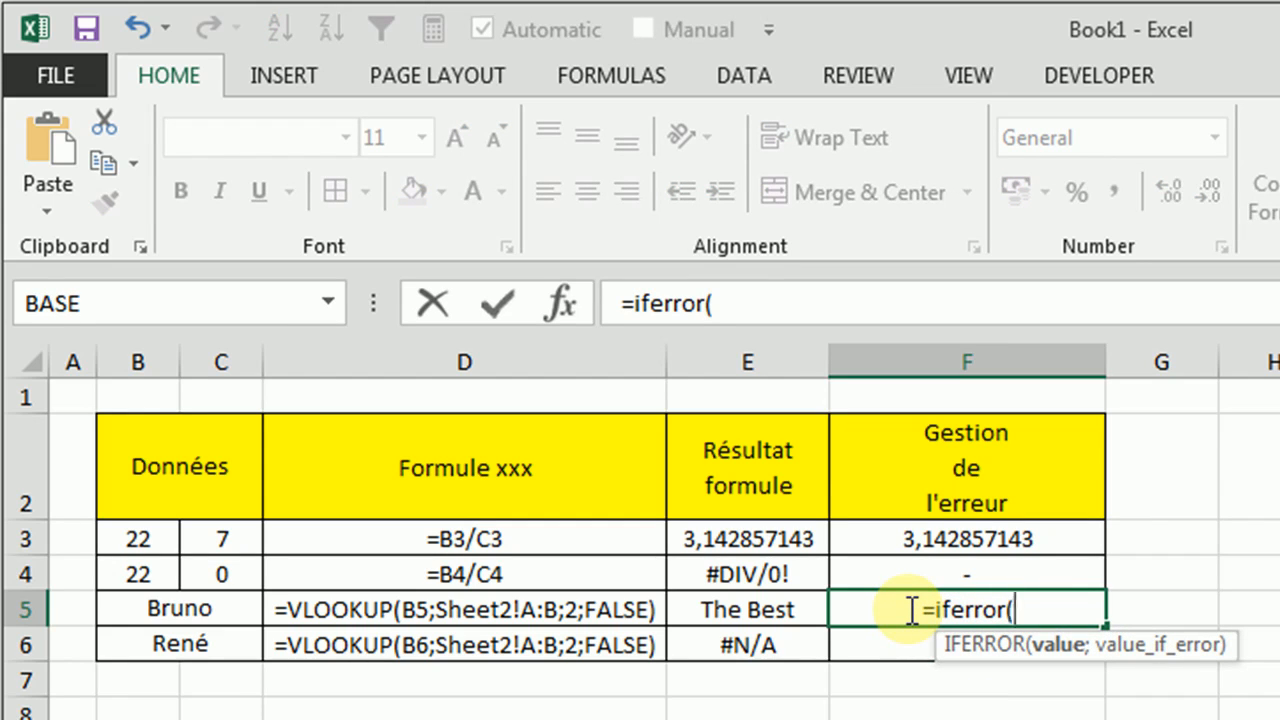
key(ctrl+v)
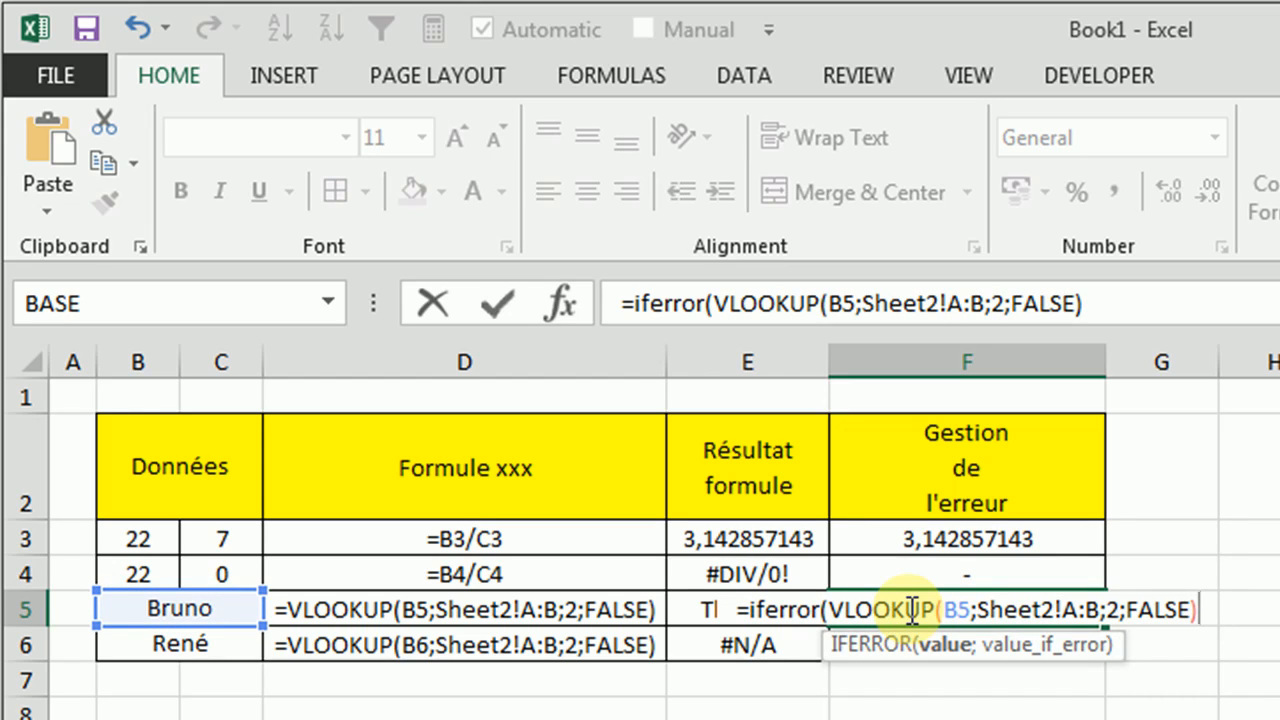
text(;)
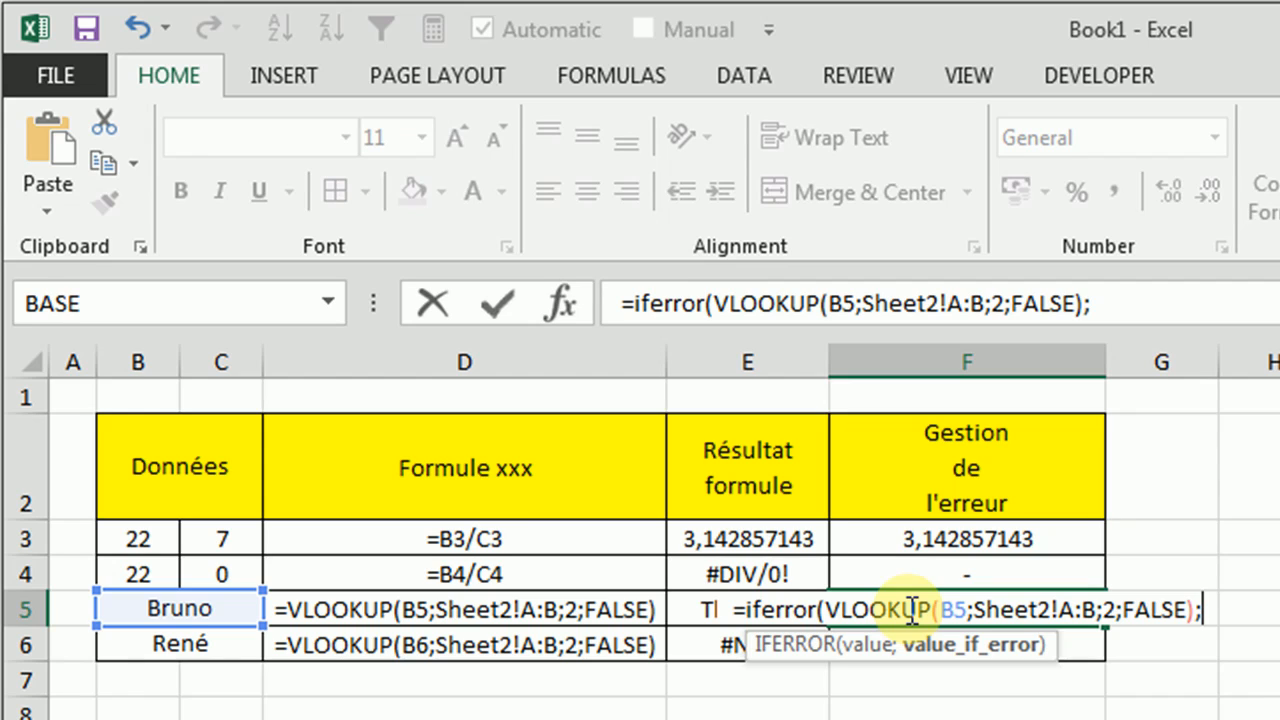
text("-")
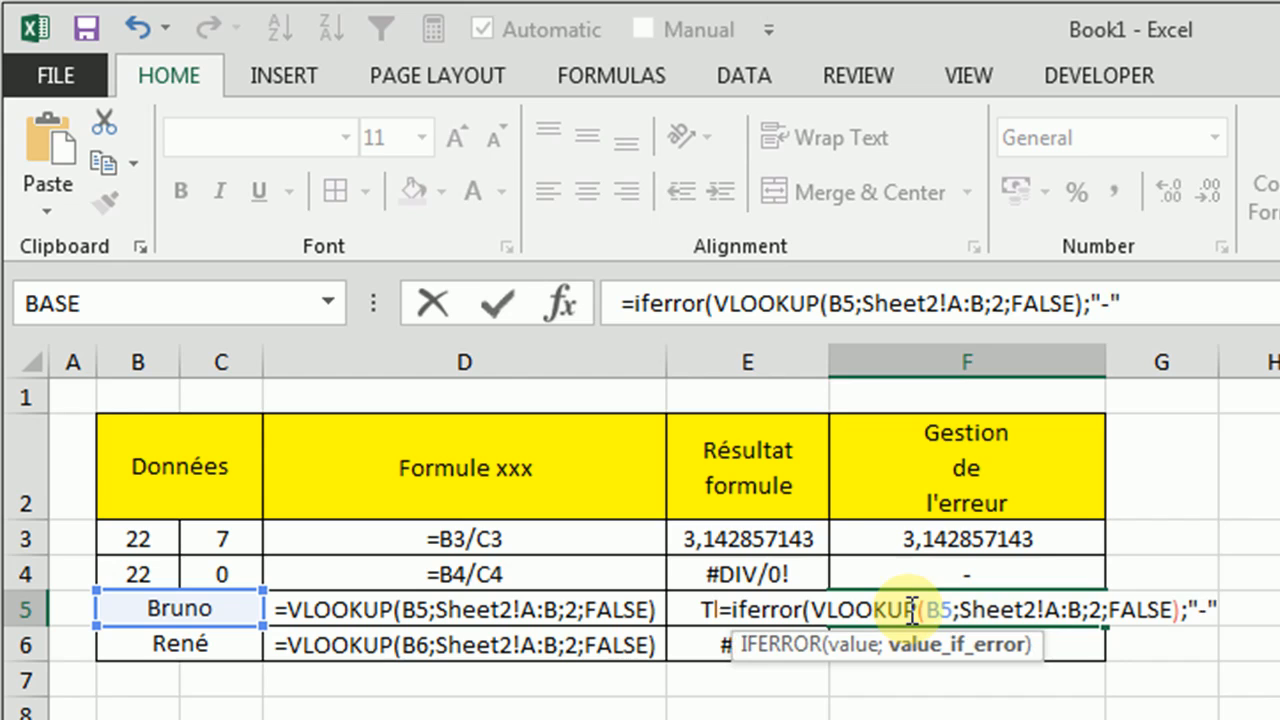
text())
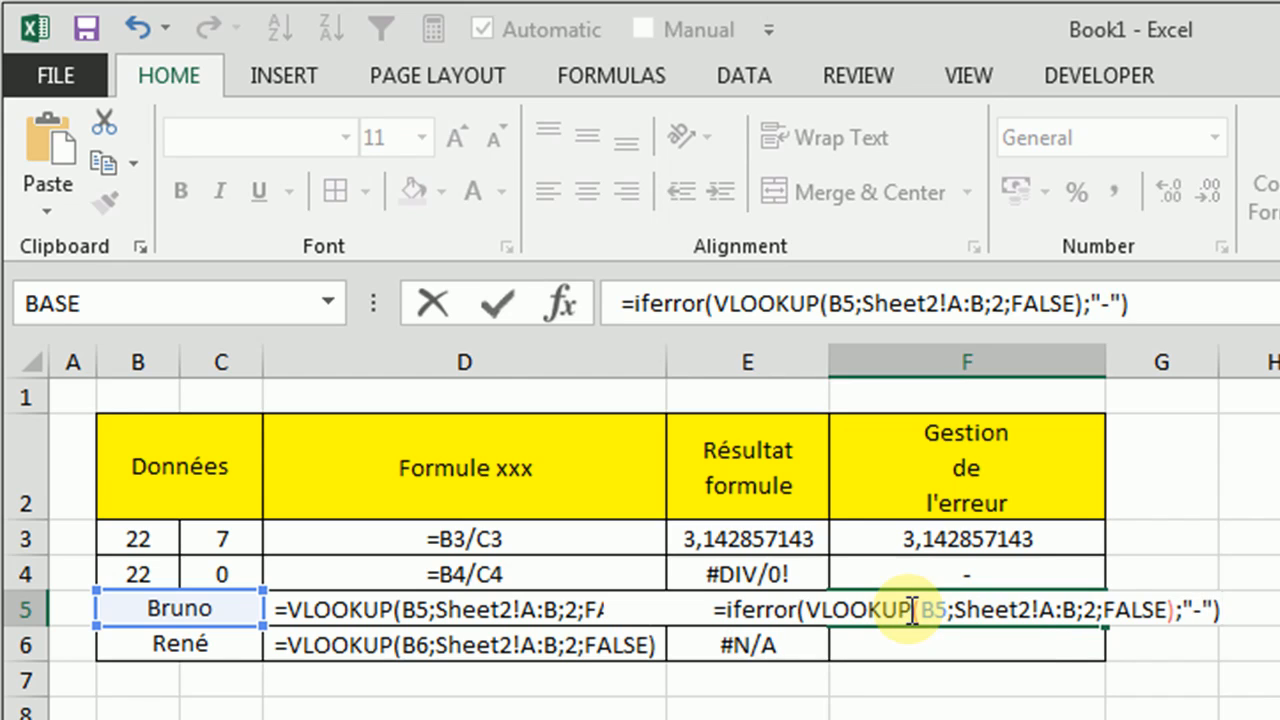
key(ctrl+Return)
key(Return)
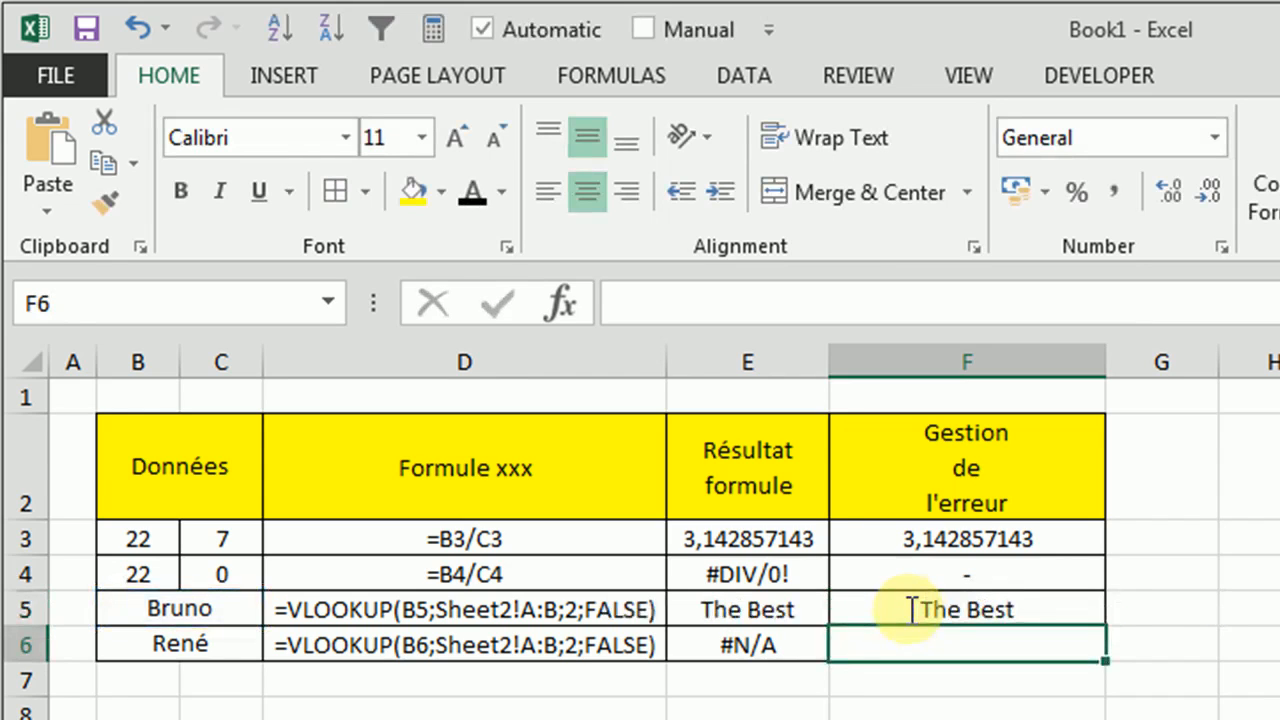
Fill the IFERROR formula from F5 down to F6 and check the formula in F6
click(1006, 613)
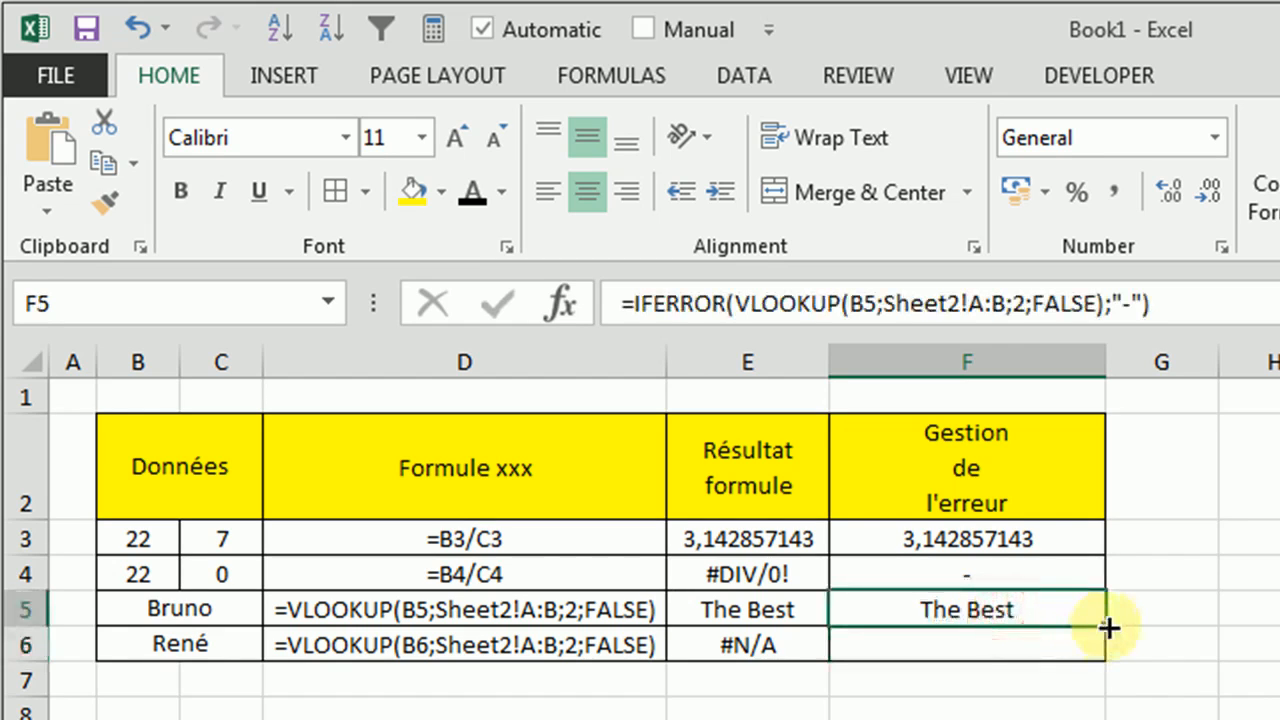
drag(1103, 629, 1095, 660)
click(957, 645)
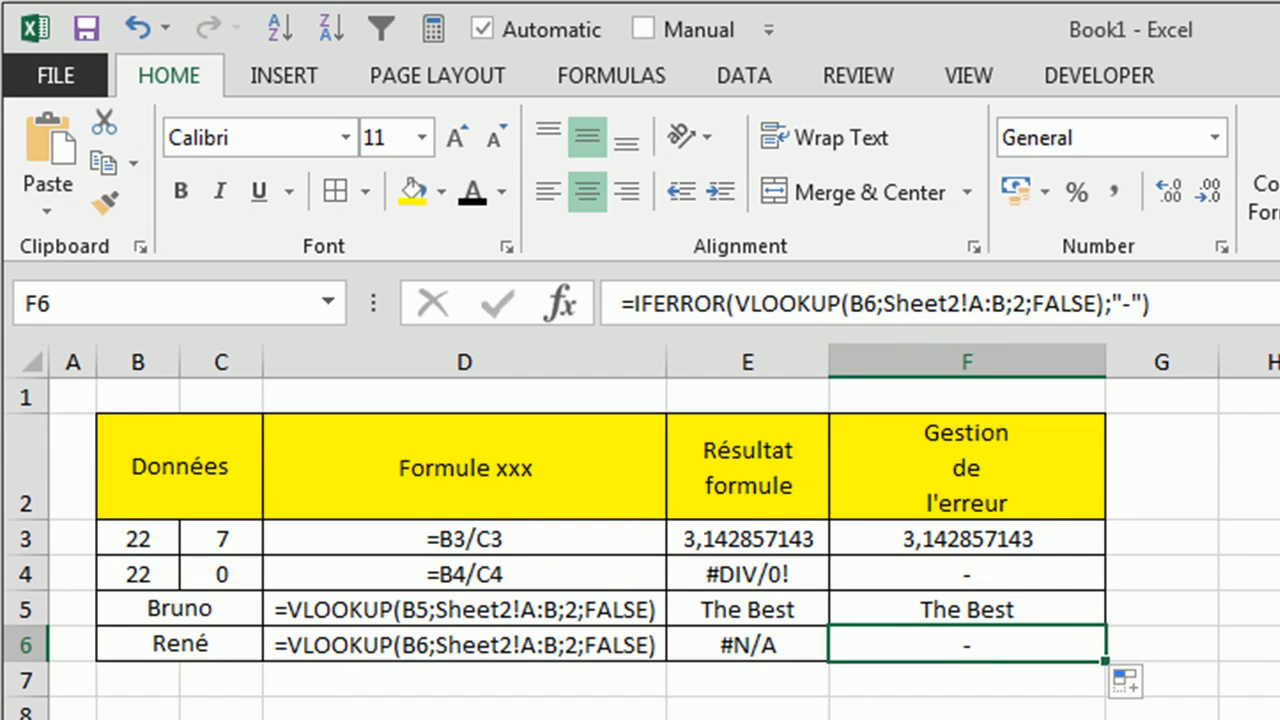
Compare the error-handled results in F3:F6 with the raw formula results in E3:E6
click(968, 719)
drag(973, 539, 980, 640)
click(968, 719)
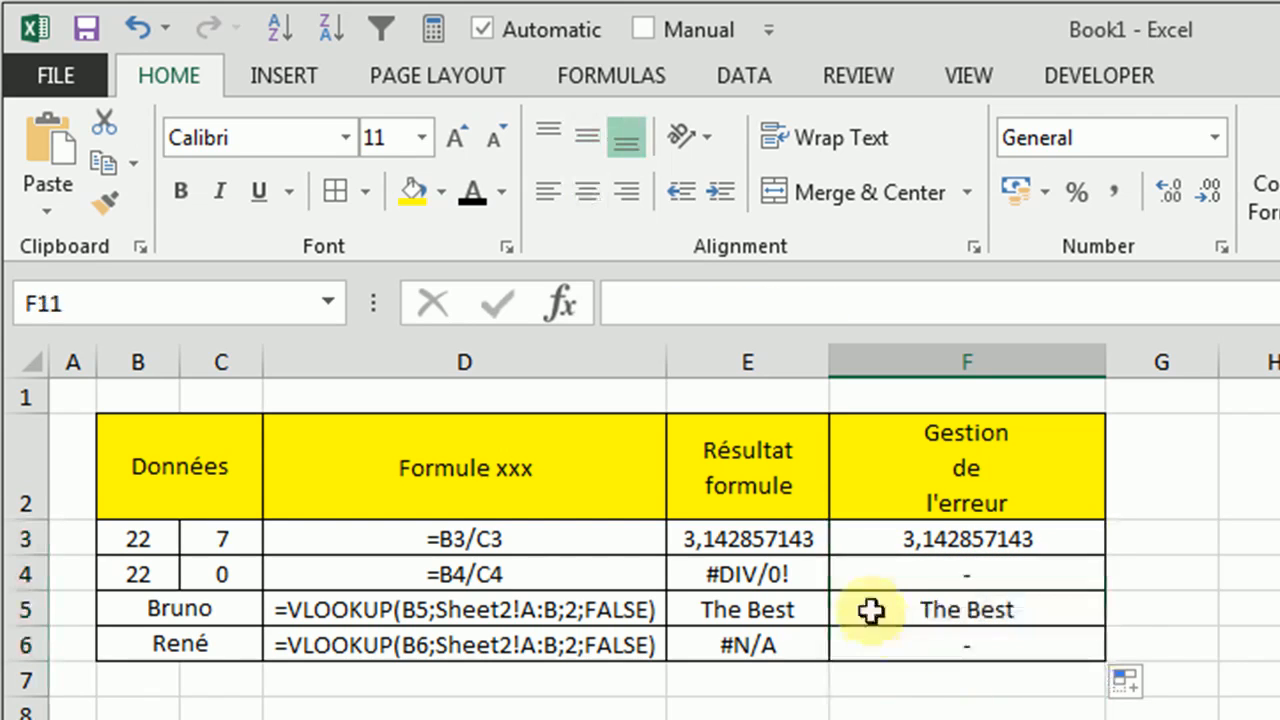
drag(757, 534, 750, 645)
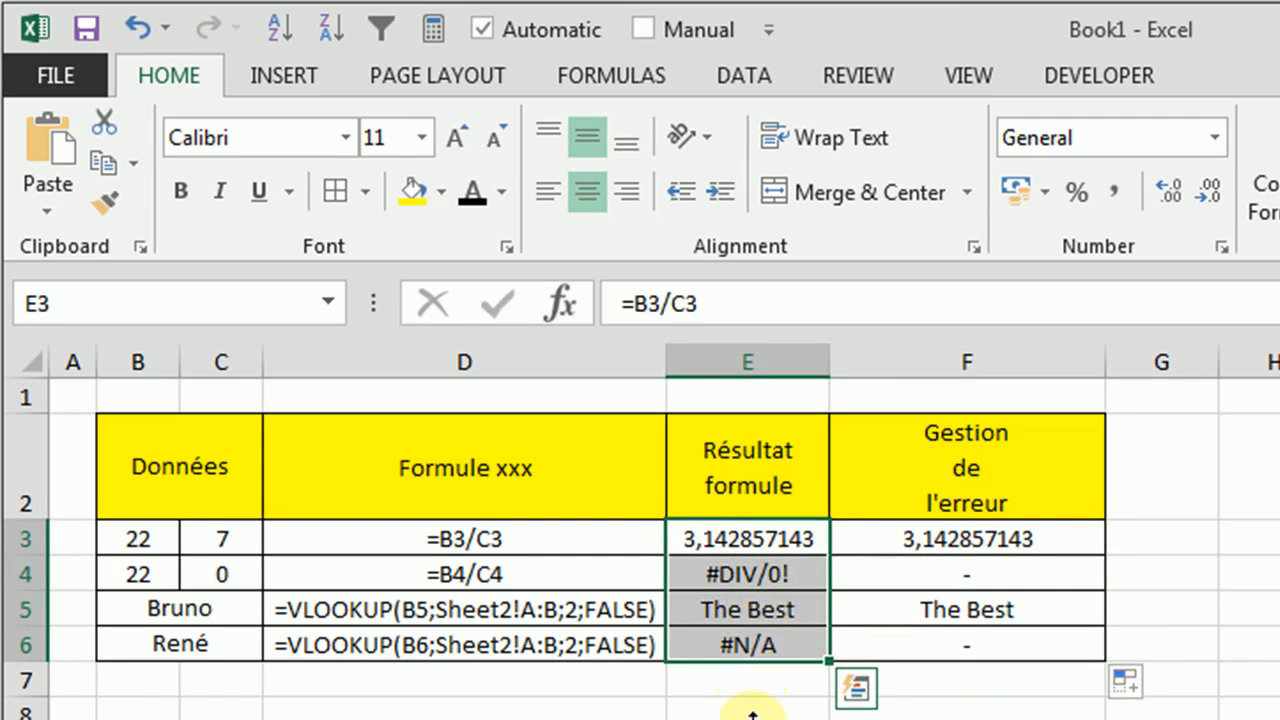
click(750, 719)
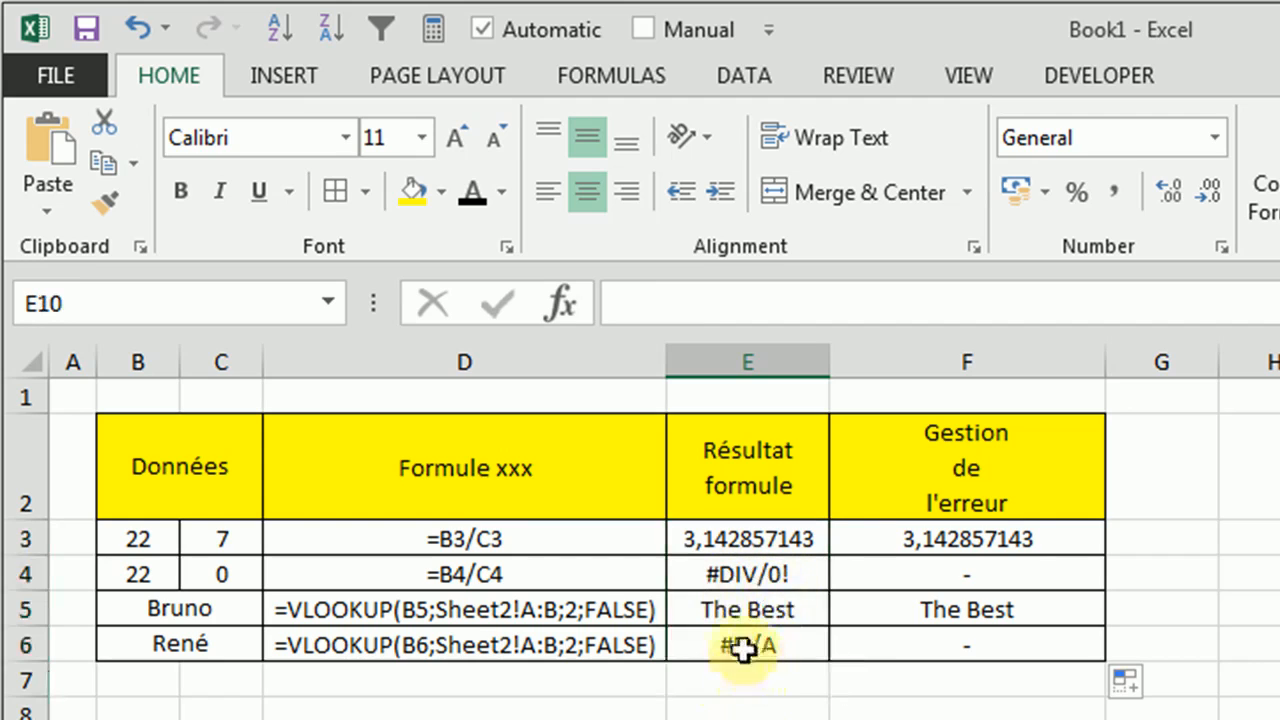